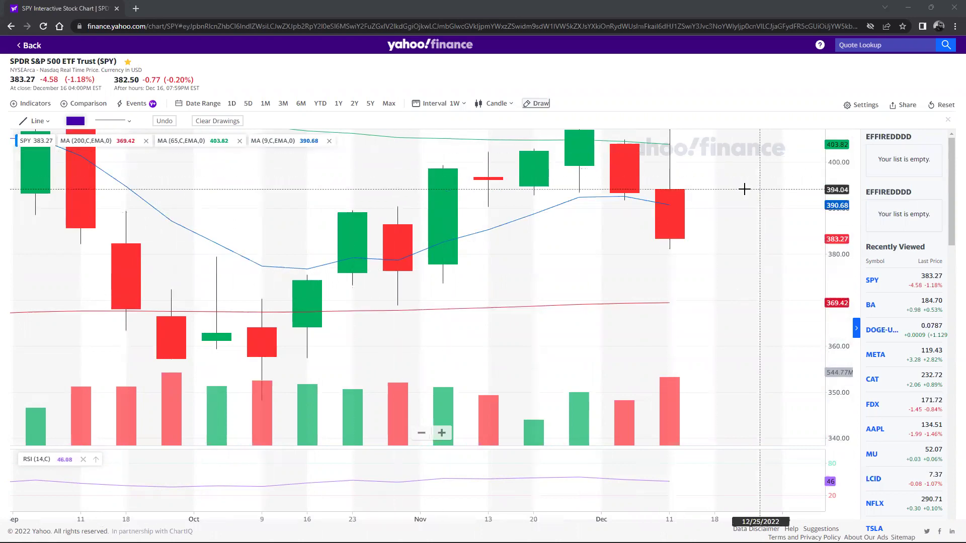
Zoom and pan the weekly SPY chart to frame June–December 2022, prices about 340 to 410
scroll(745, 190, "up", 5)
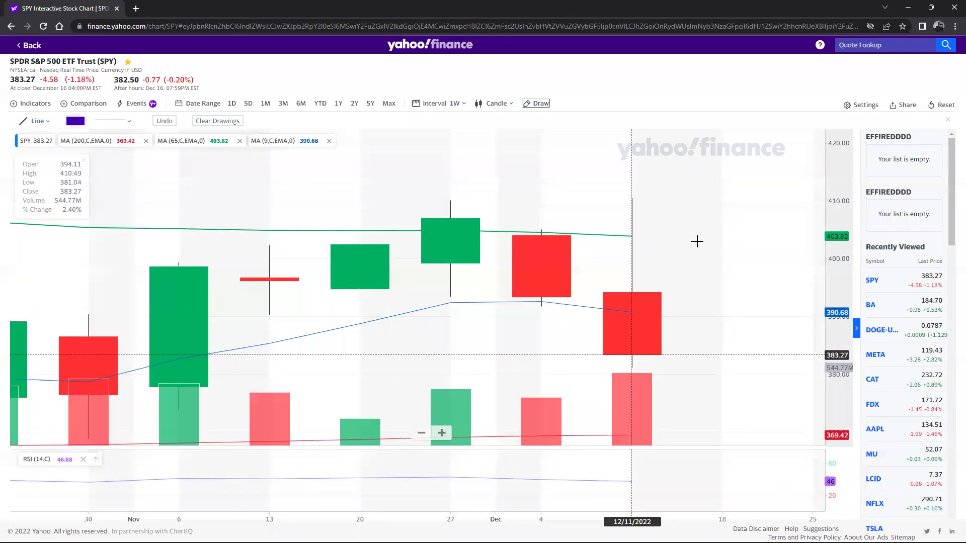
scroll(702, 252, "down", 5)
left_click_drag(747, 336, 742, 214)
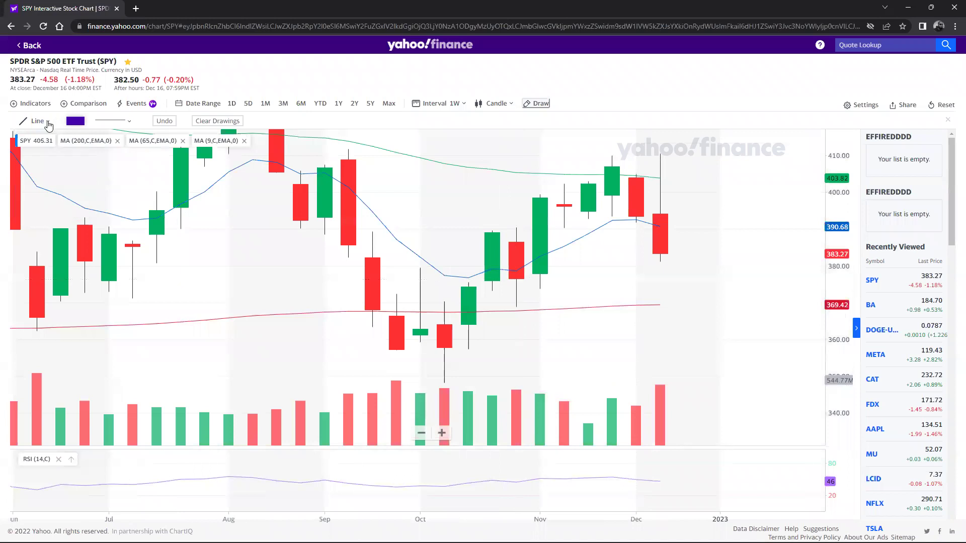
Draw a solid blue horizontal line at 390.64 on the weekly SPY chart
left_click(48, 123)
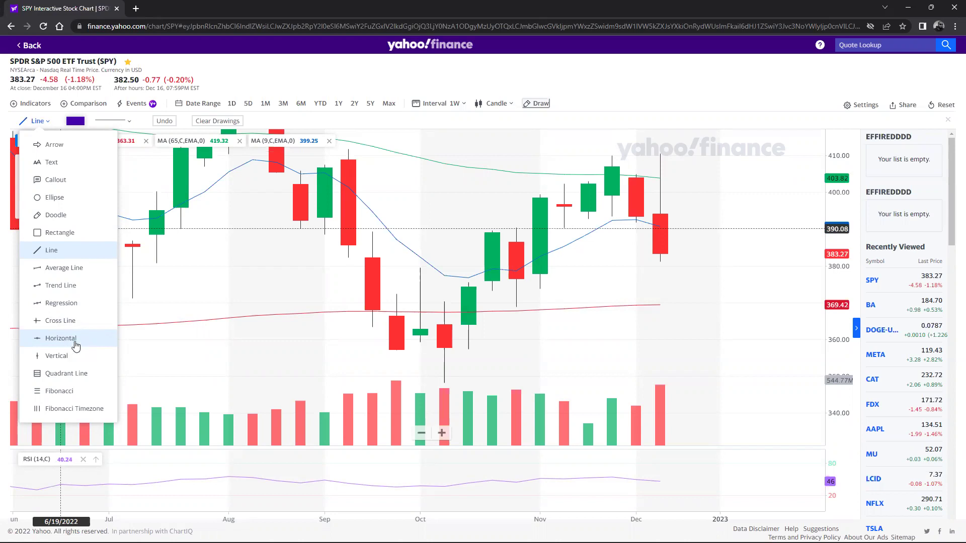
left_click(77, 340)
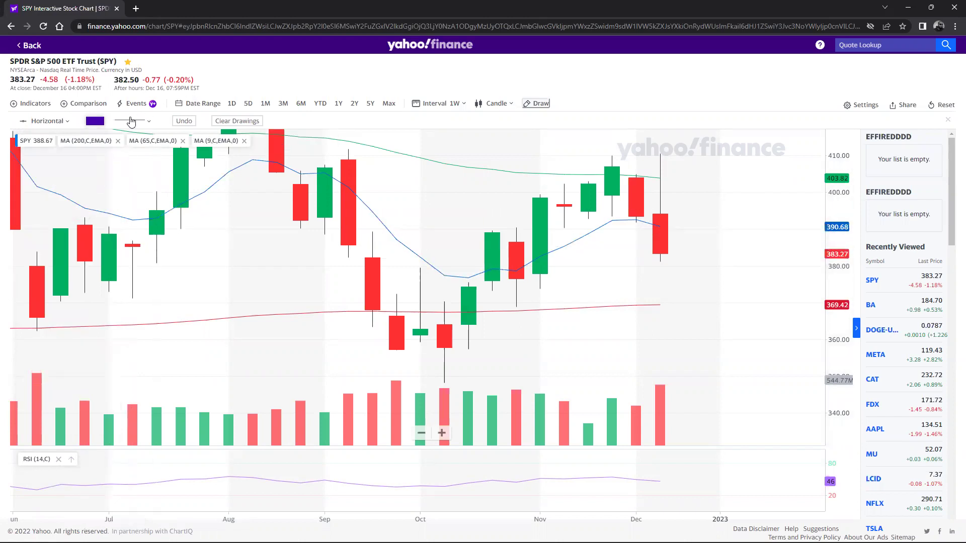
left_click(131, 121)
left_click(146, 162)
left_click(99, 124)
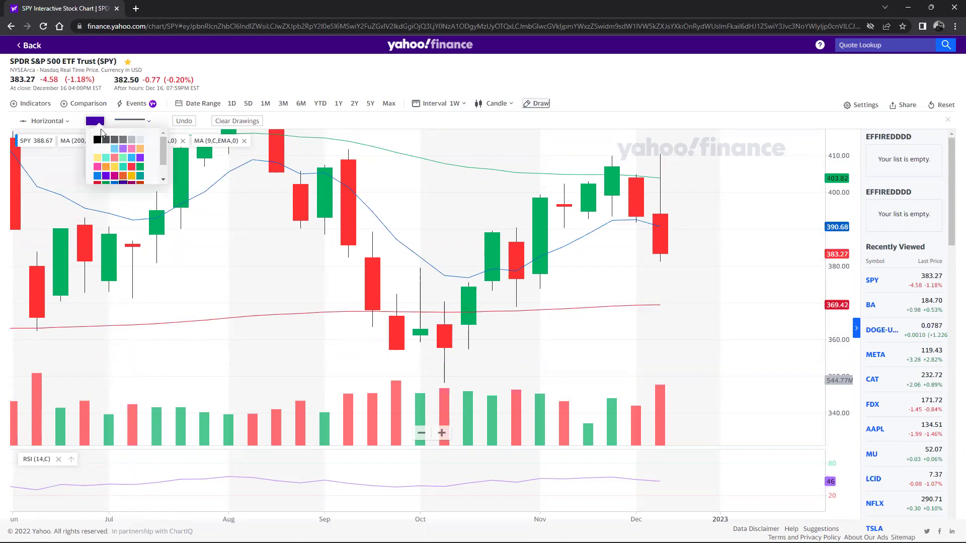
left_click(98, 174)
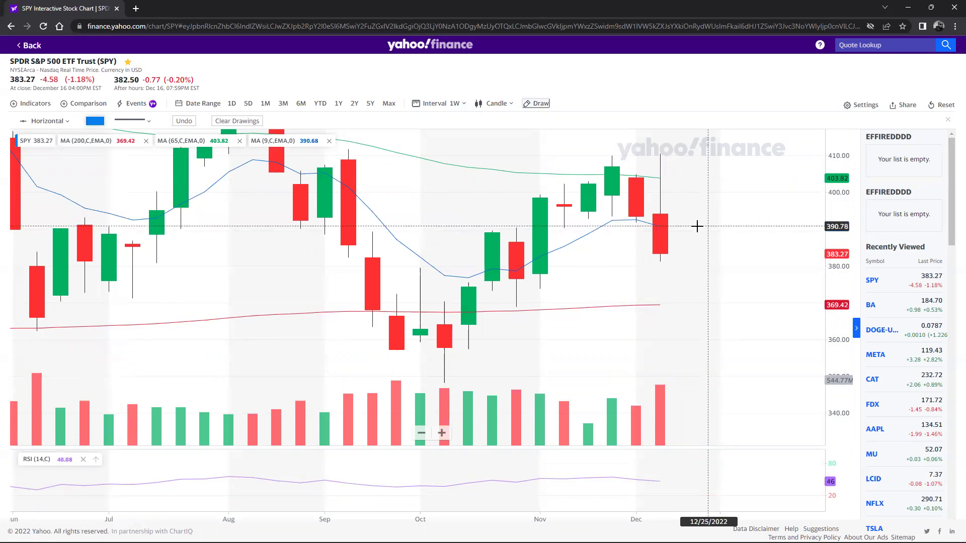
left_click(697, 226)
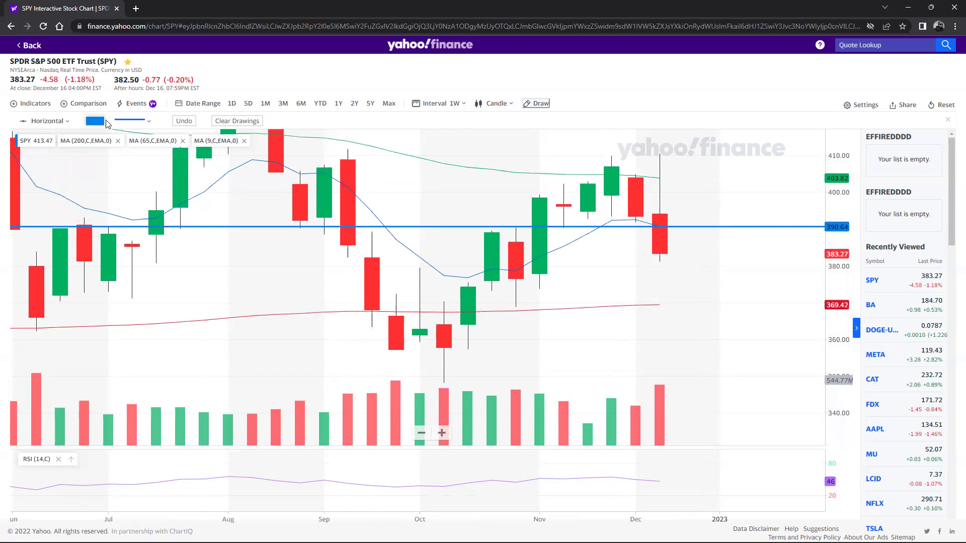
Add a solid green horizontal line at 403.89
left_click(91, 121)
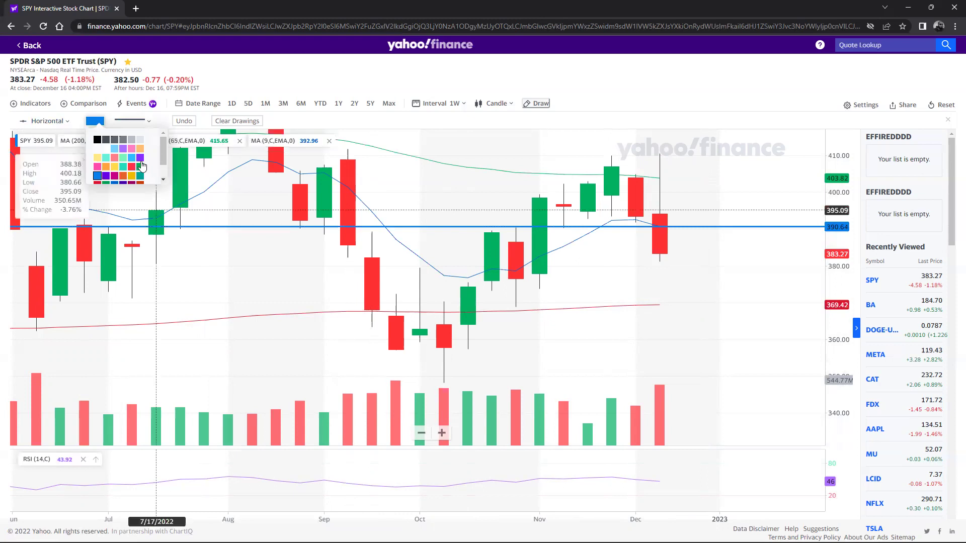
left_click(140, 169)
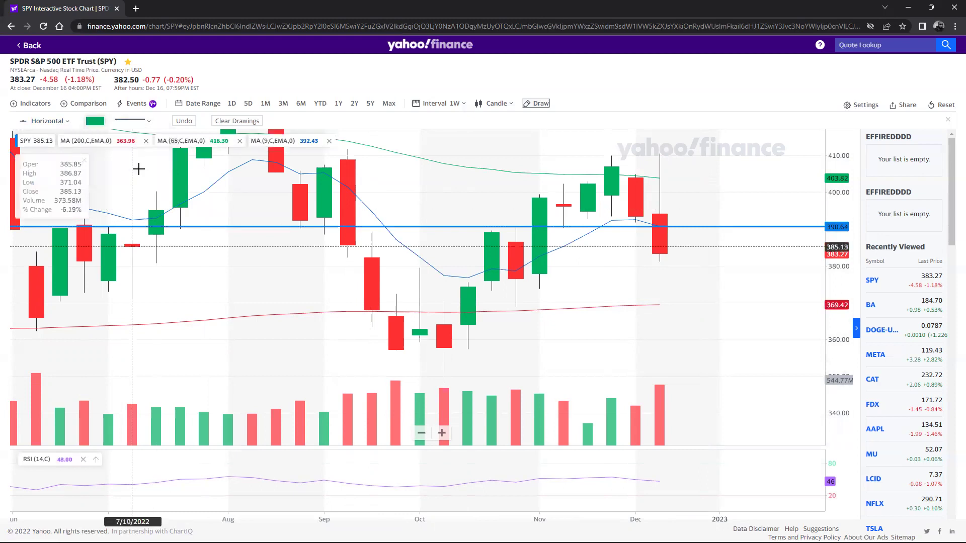
left_click(736, 178)
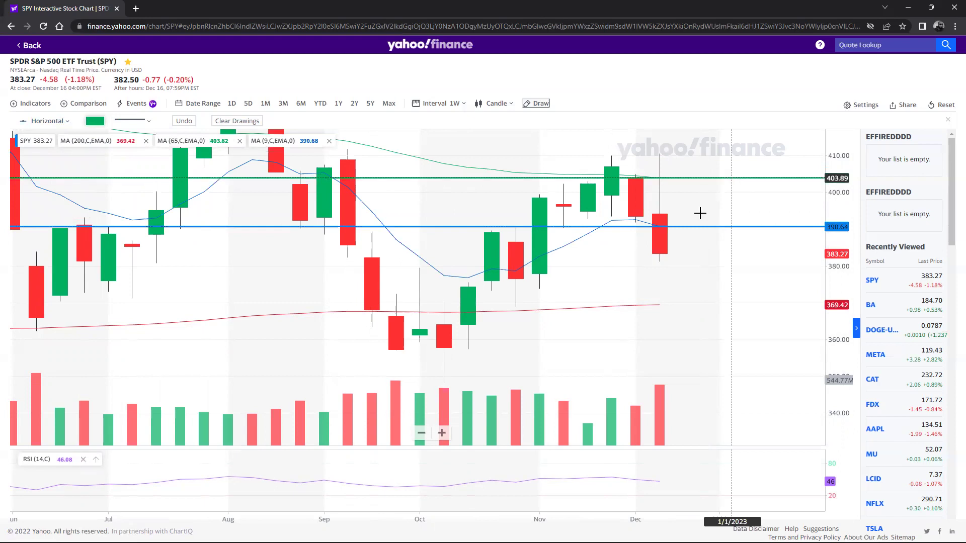
left_click(452, 103)
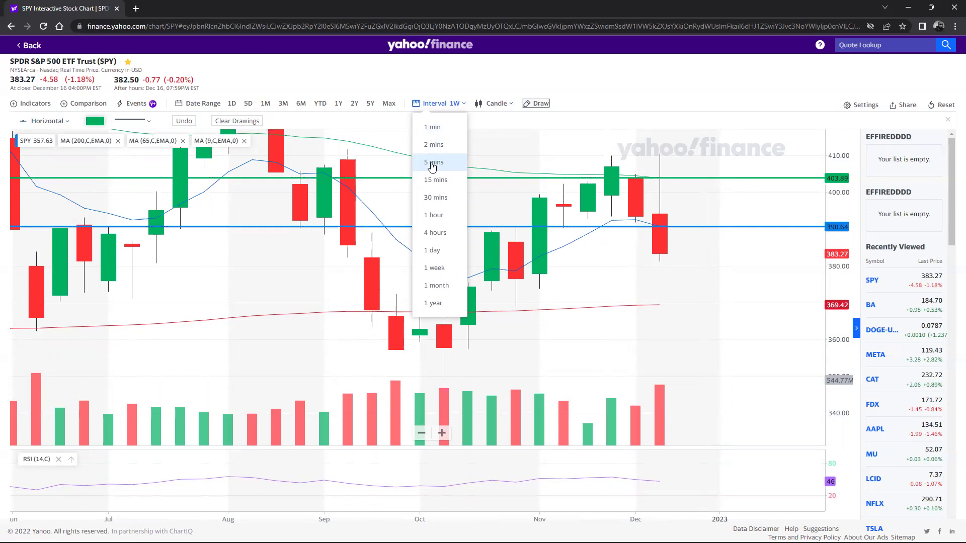
Switch SPY to 4-hour candles and add a thin green horizontal line at 395.08
left_click(456, 233)
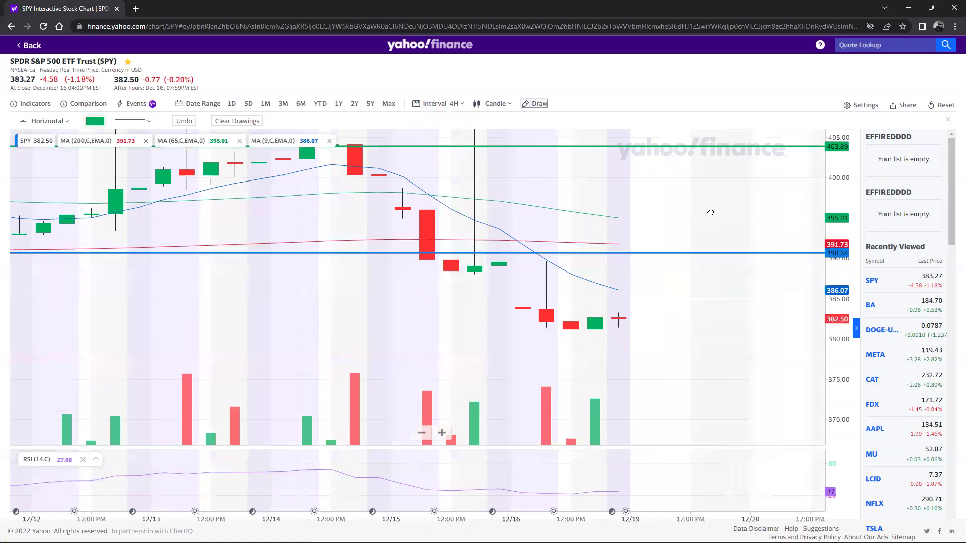
scroll(720, 214, "up", 3)
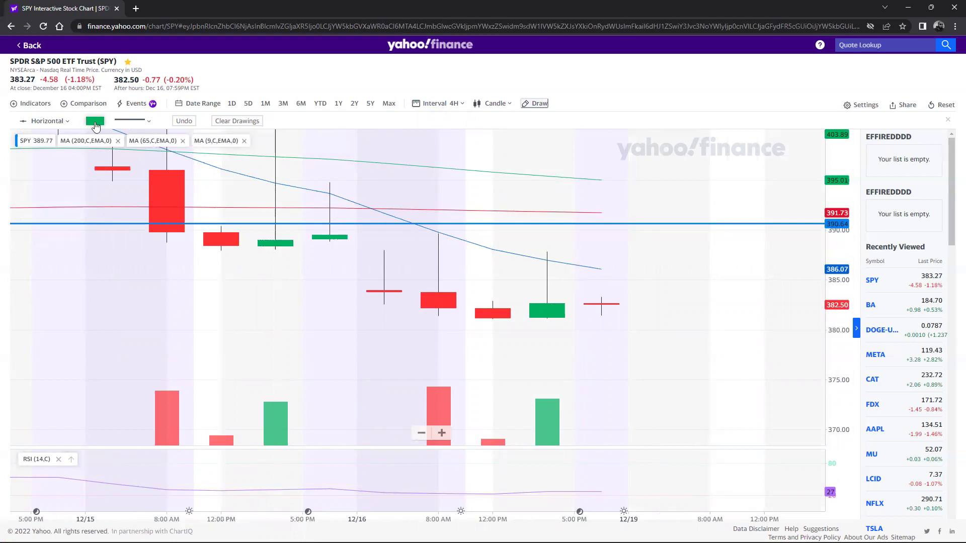
left_click(59, 123)
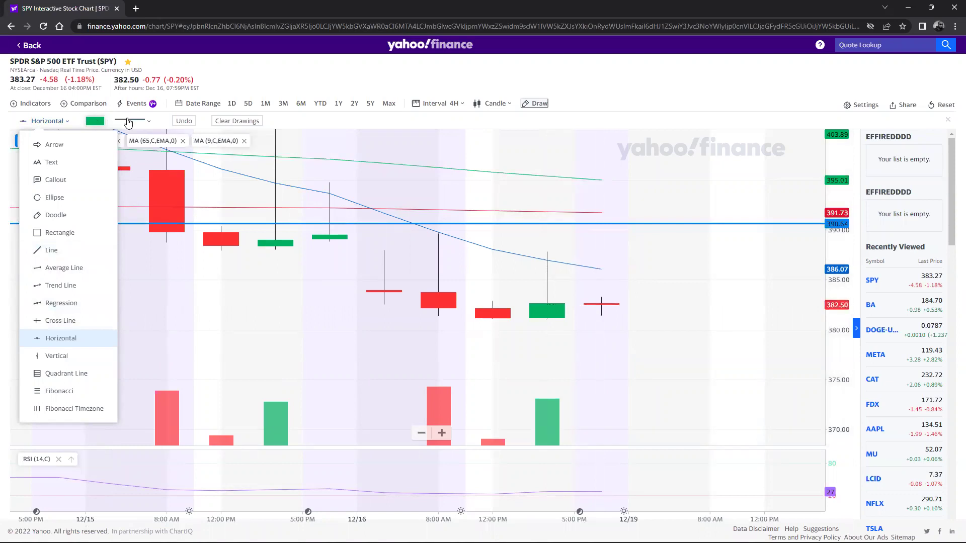
left_click(127, 120)
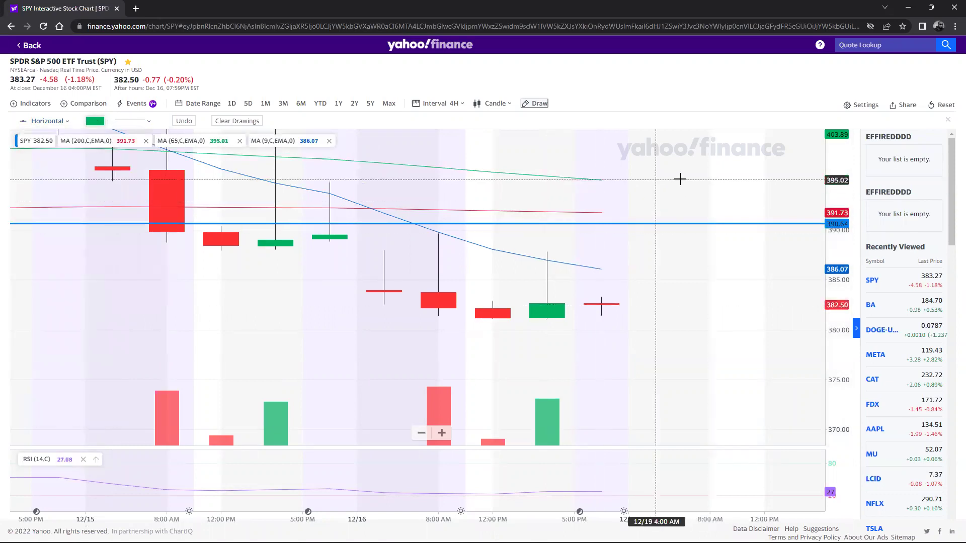
left_click(679, 179)
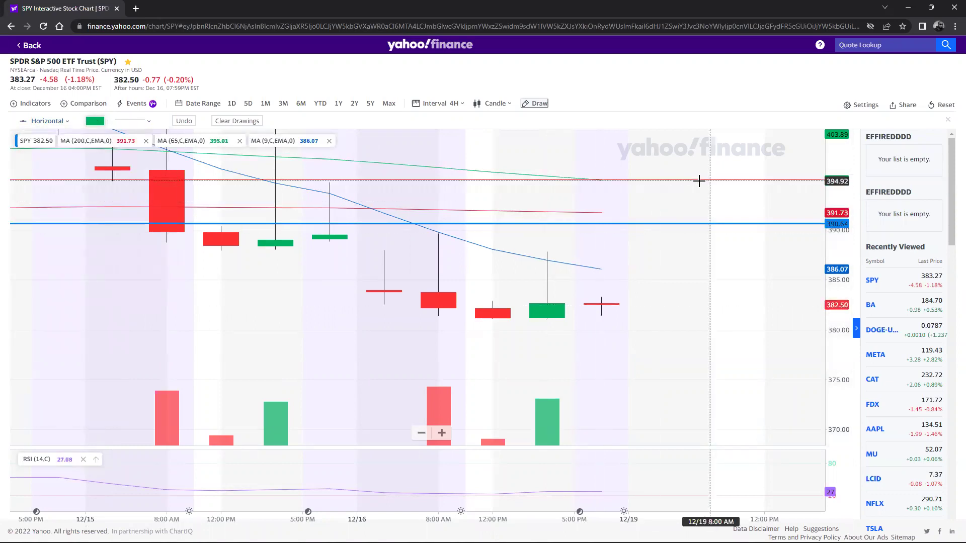
left_click(699, 180)
Add a thin blue horizontal line at 386
left_click(95, 120)
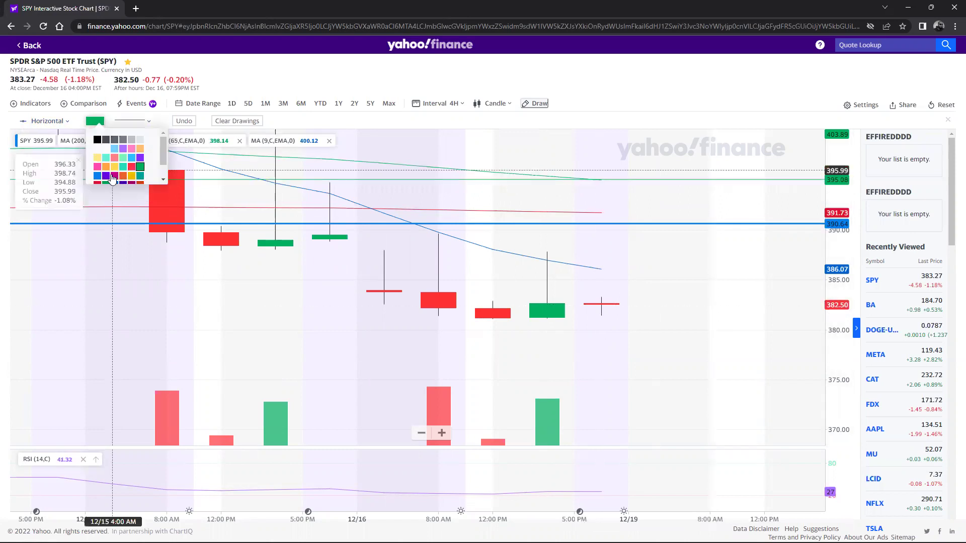
left_click(97, 175)
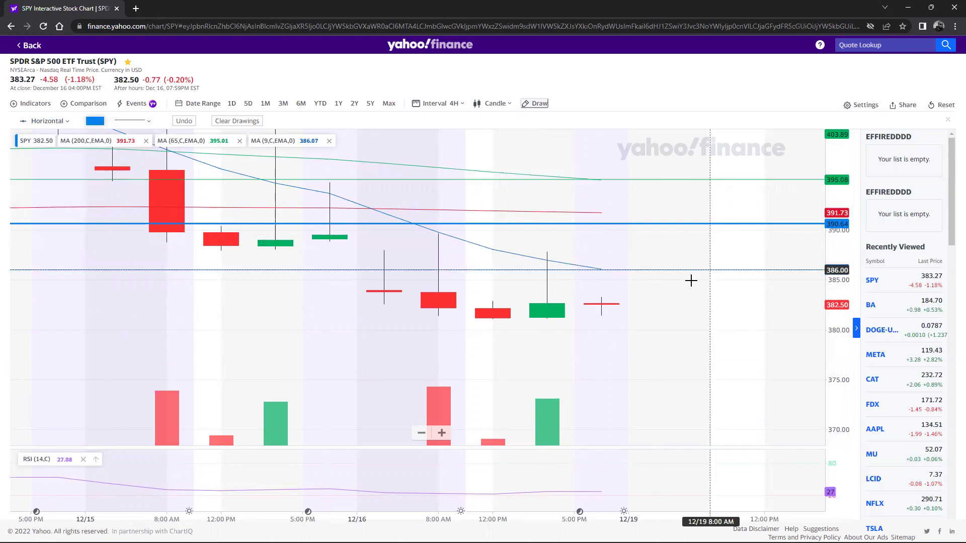
left_click(678, 269)
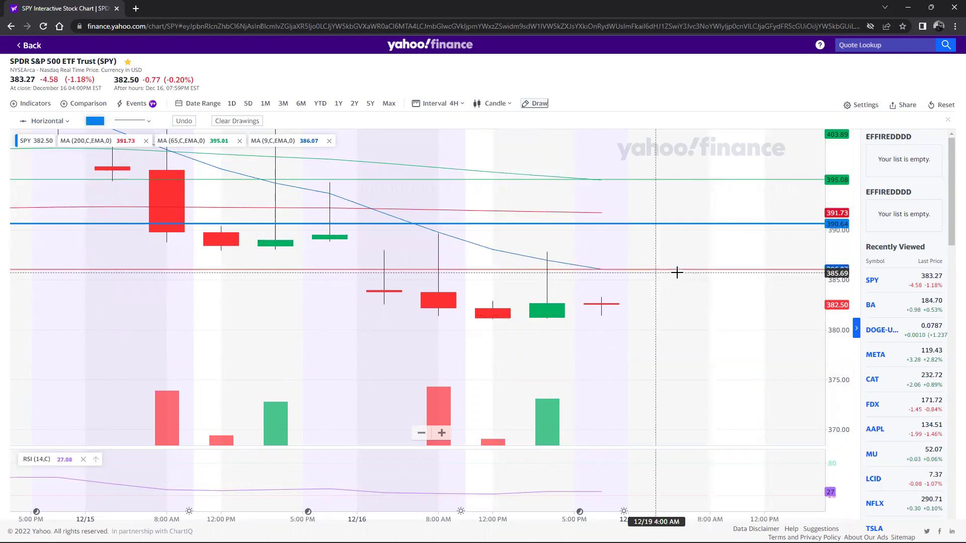
left_click(443, 104)
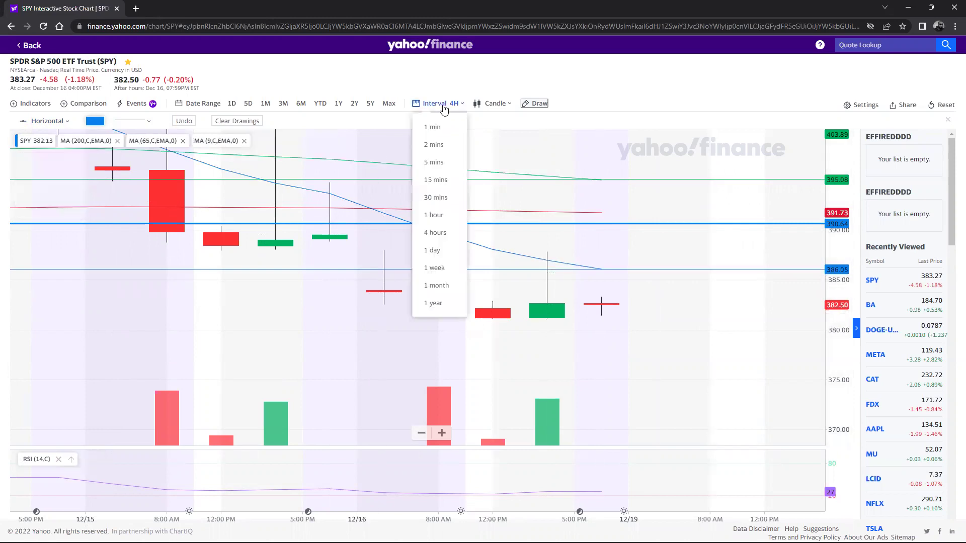
Switch SPY to 15-minute candles and frame the horizontal levels from 386 to 403.89
left_click(445, 181)
scroll(622, 284, "down", 5)
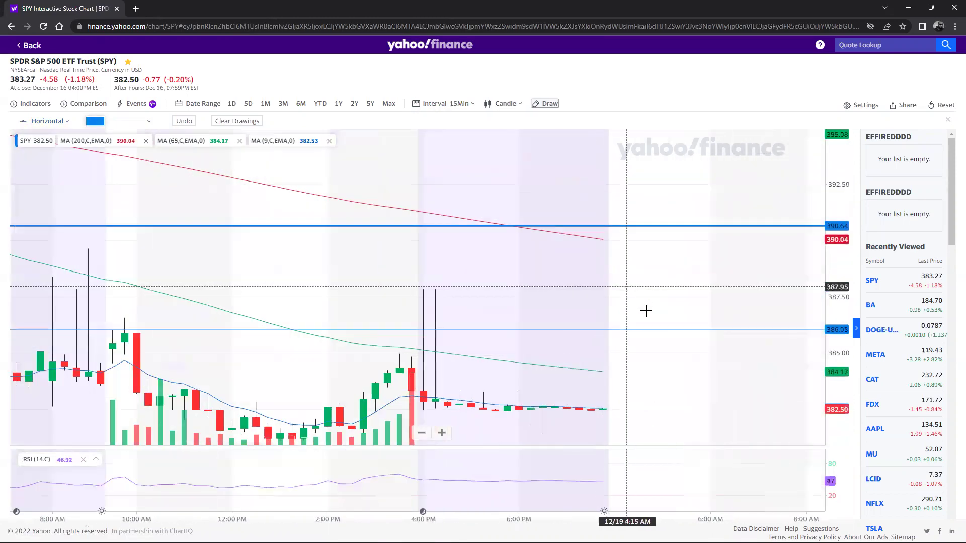
scroll(722, 286, "down", 5)
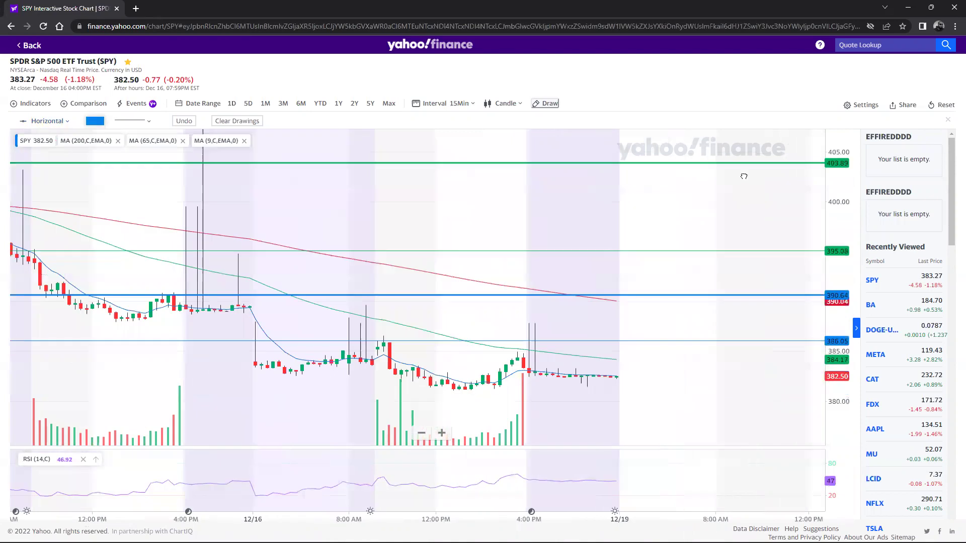
left_click_drag(723, 320, 711, 380)
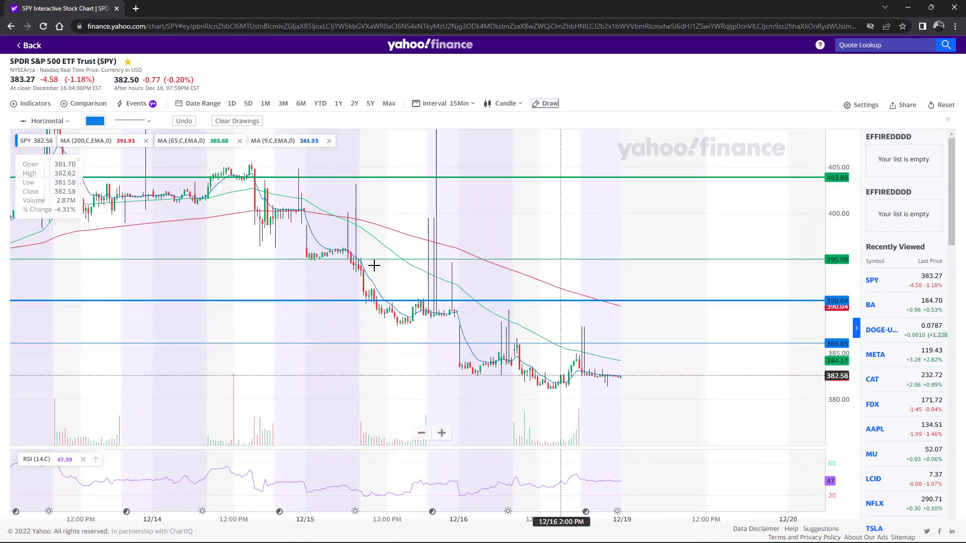
left_click(312, 259)
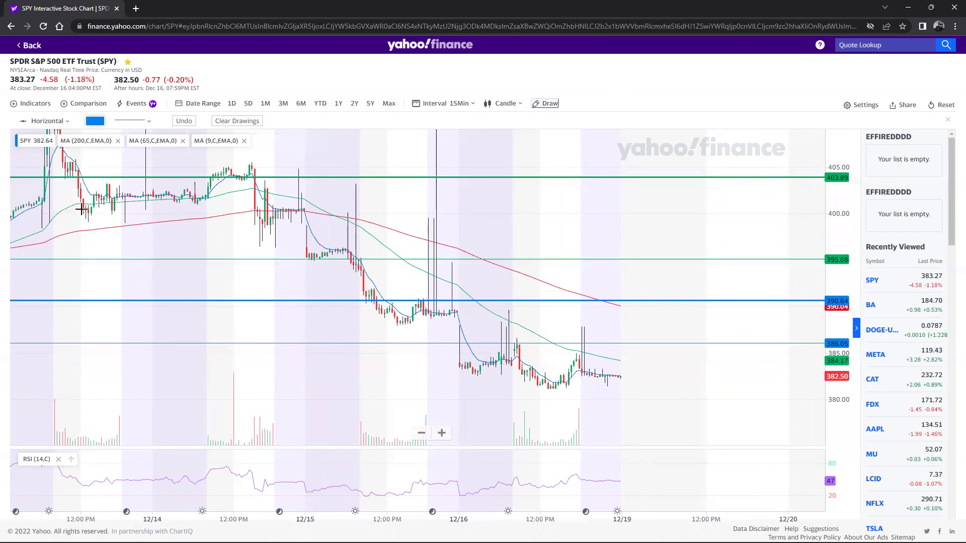
Shade purple rectangles over the 12/15 drop (about 400 to 395) and the early 12/16 drop
left_click(64, 123)
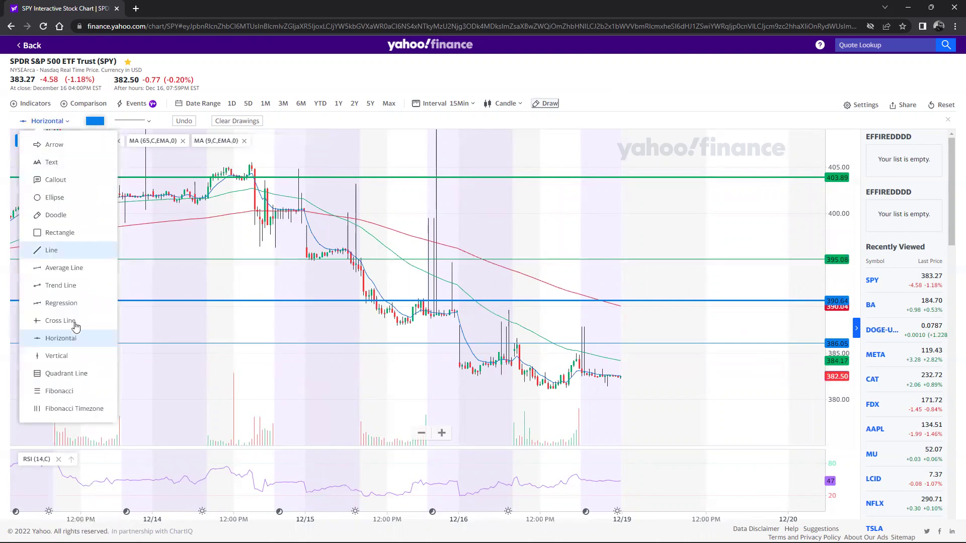
left_click(60, 233)
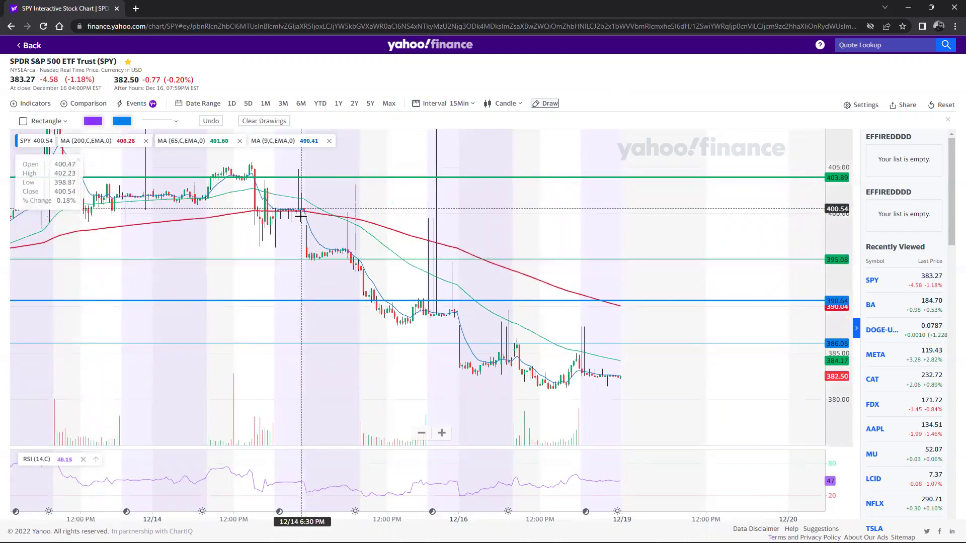
left_click_drag(307, 220, 329, 248)
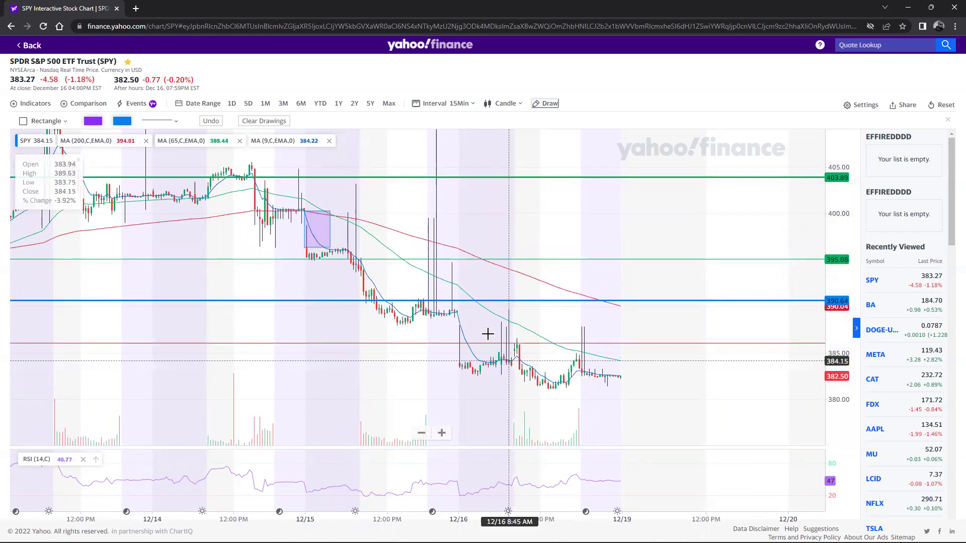
left_click_drag(458, 312, 475, 359)
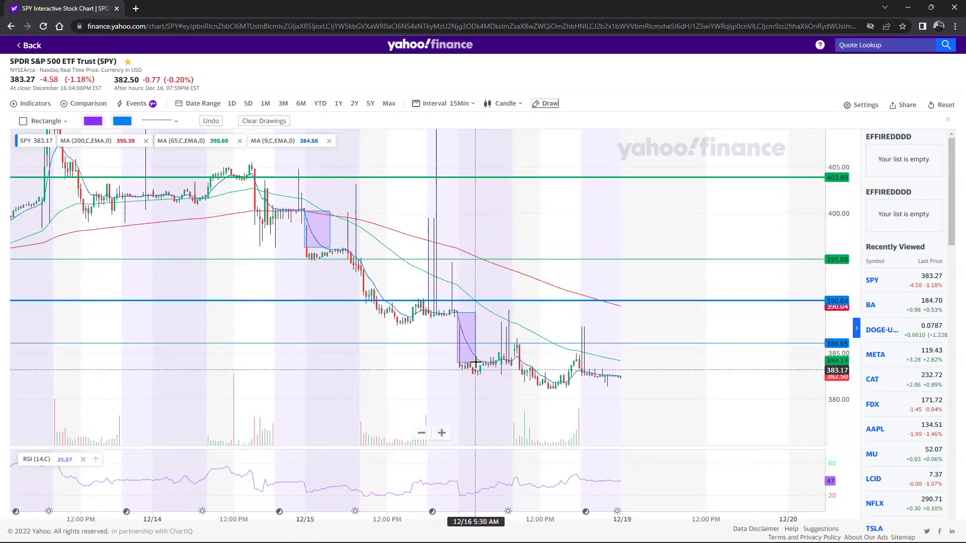
Add a blue horizontal level at 386.05 and shift toward the latest candles
scroll(692, 338, "down", 5)
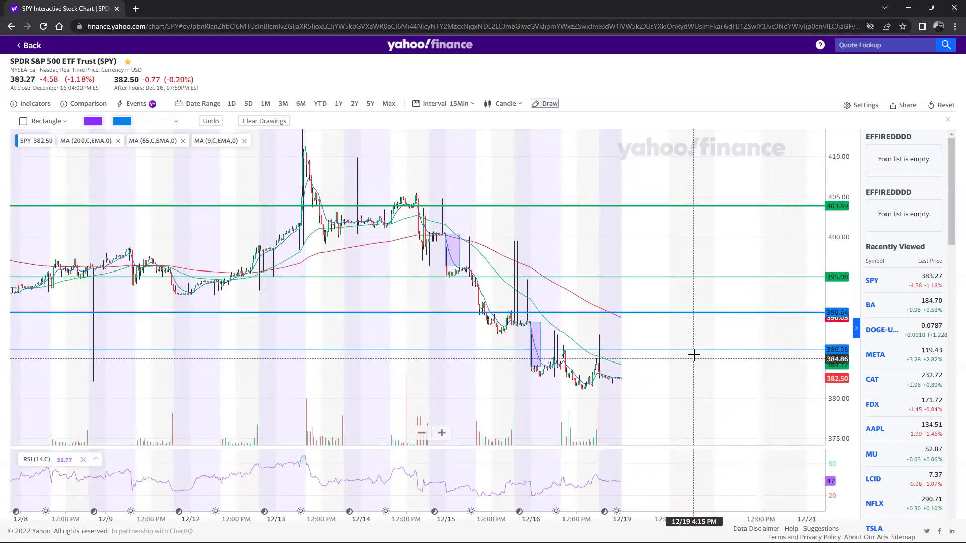
scroll(685, 354, "up", 3)
scroll(687, 354, "up", 3)
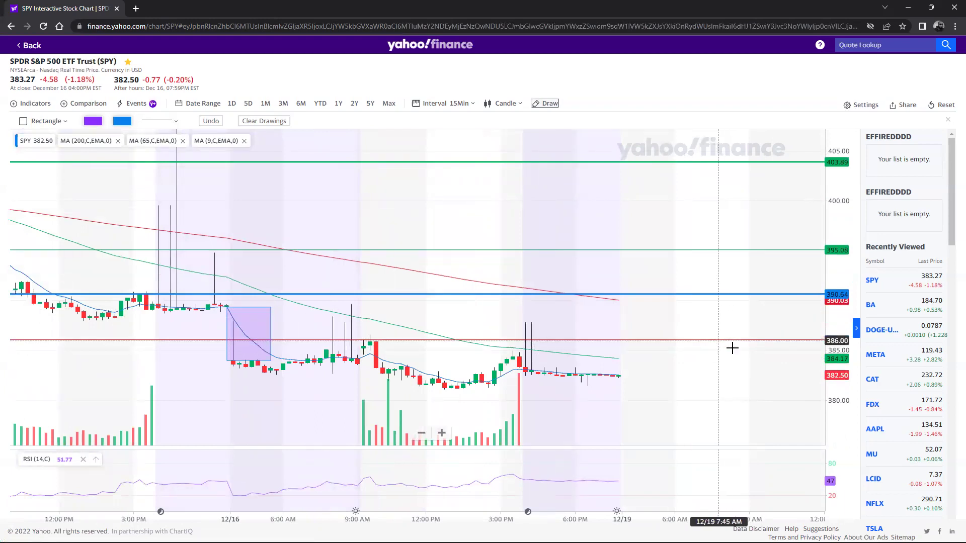
left_click(724, 341)
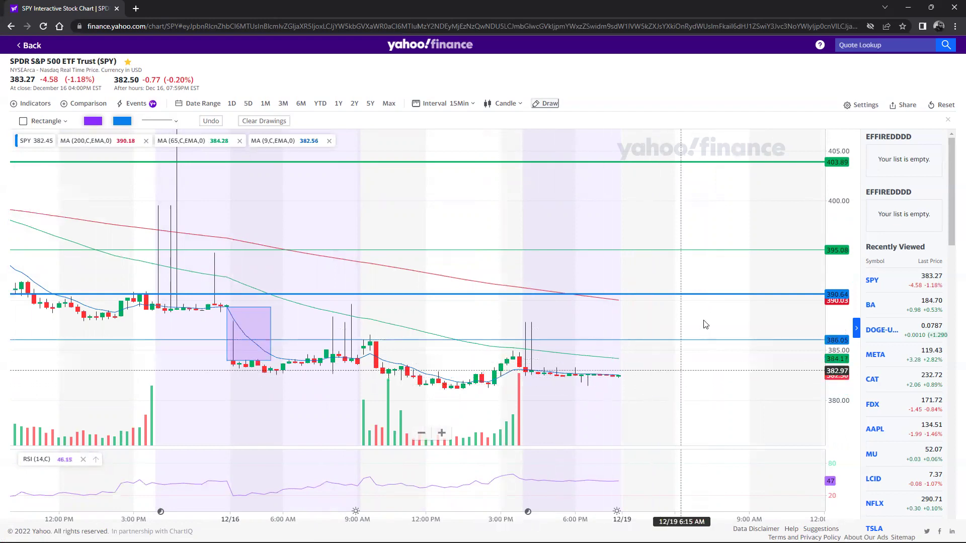
left_click_drag(702, 323, 460, 321)
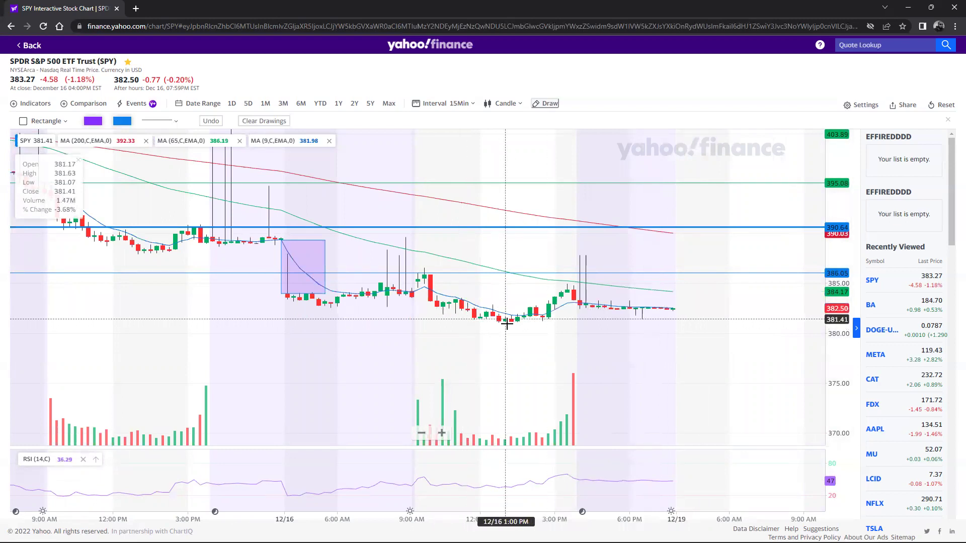
Place a thick solid red horizontal support line at 381.10 below the 12/16 lows
left_click(45, 122)
left_click(76, 337)
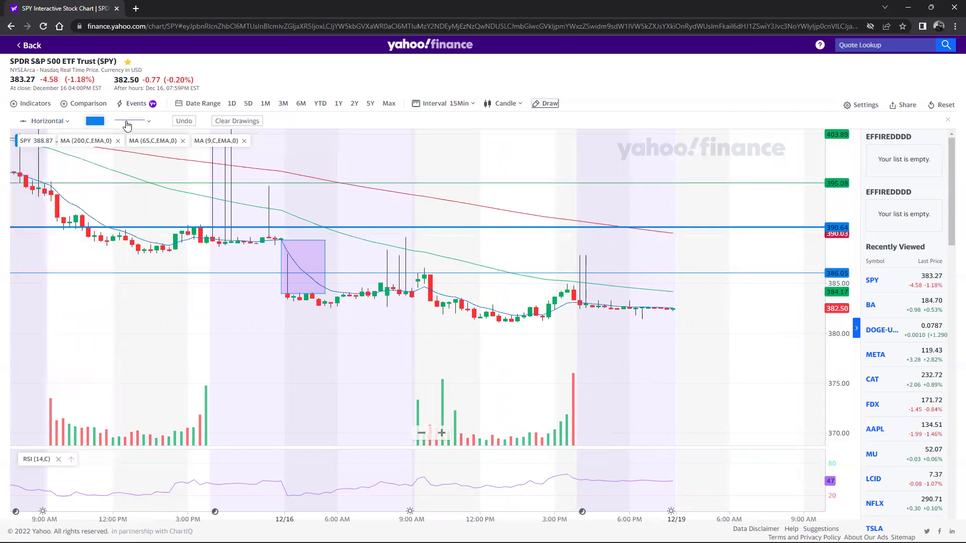
left_click(128, 122)
left_click(136, 168)
left_click(95, 120)
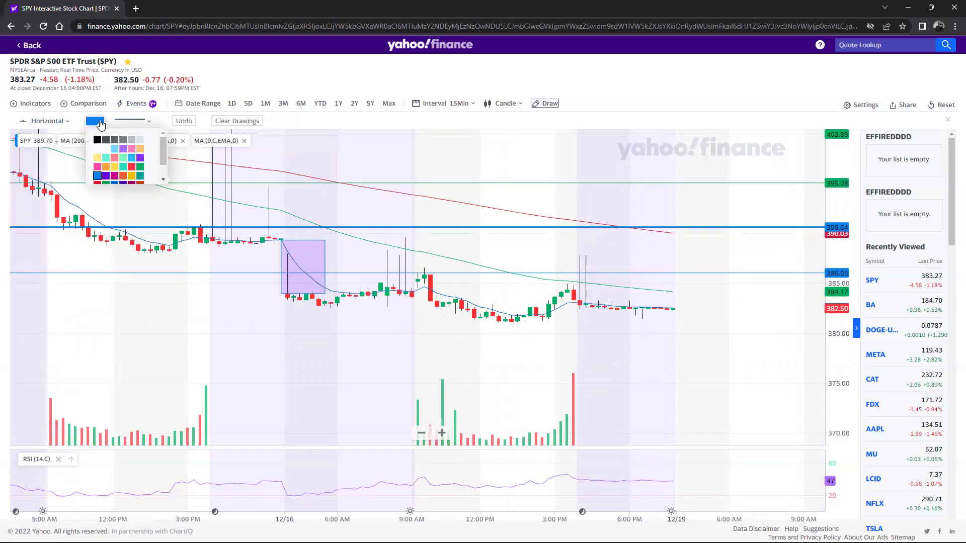
left_click(133, 172)
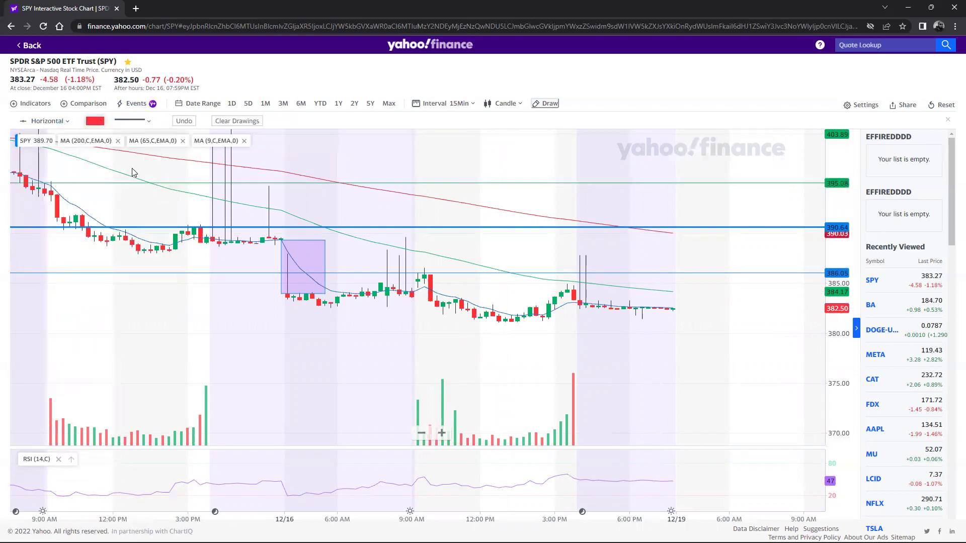
left_click(509, 322)
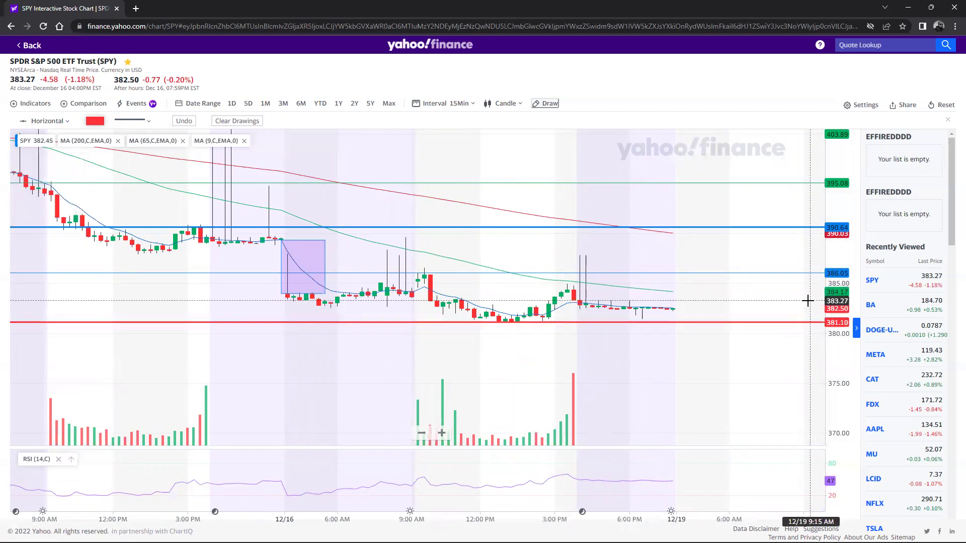
scroll(578, 249, "down", 3)
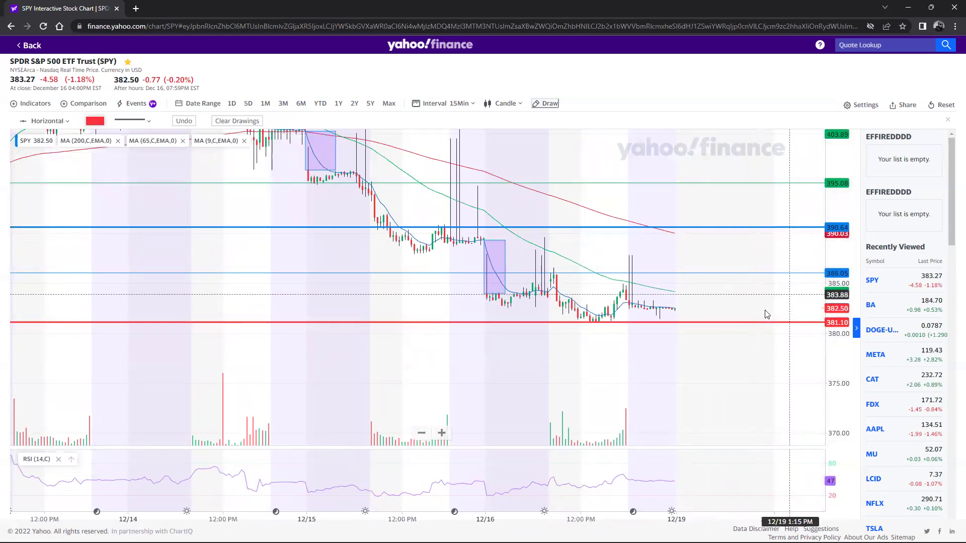
left_click_drag(763, 313, 711, 361)
scroll(728, 338, "up", 3)
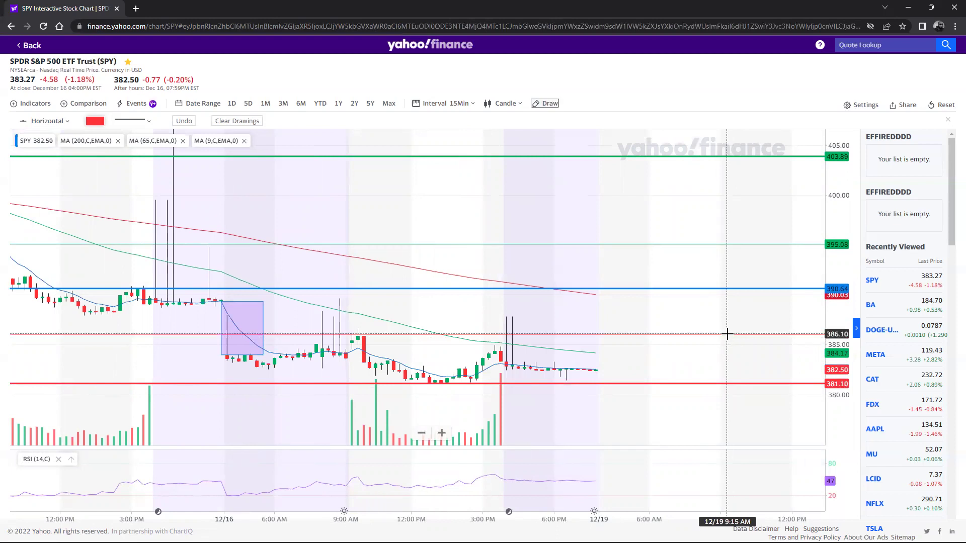
left_click(727, 334)
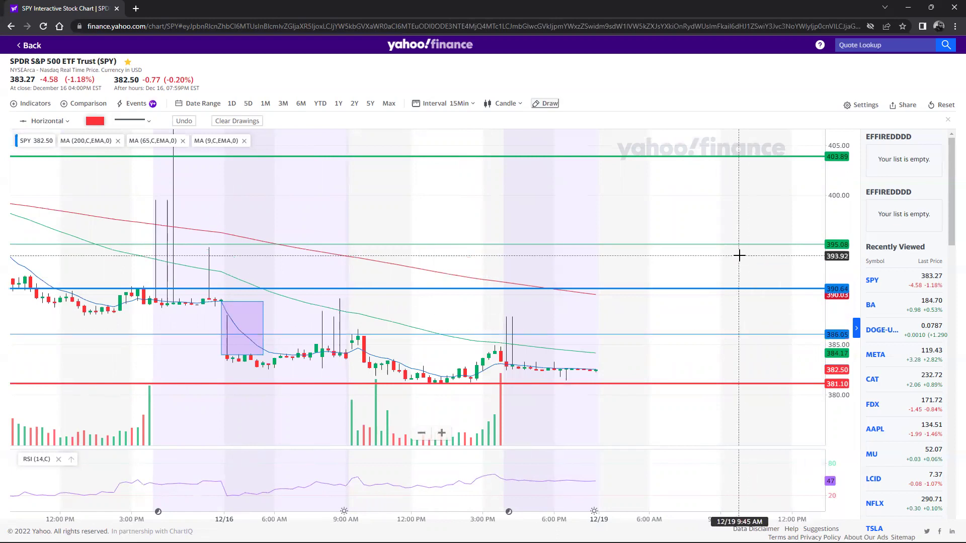
scroll(716, 281, "down", 5)
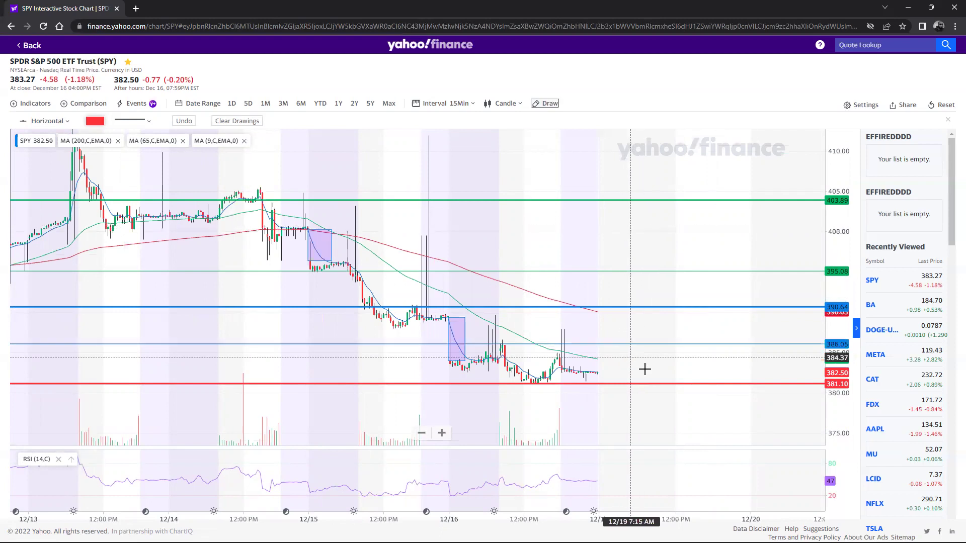
scroll(652, 363, "up", 6)
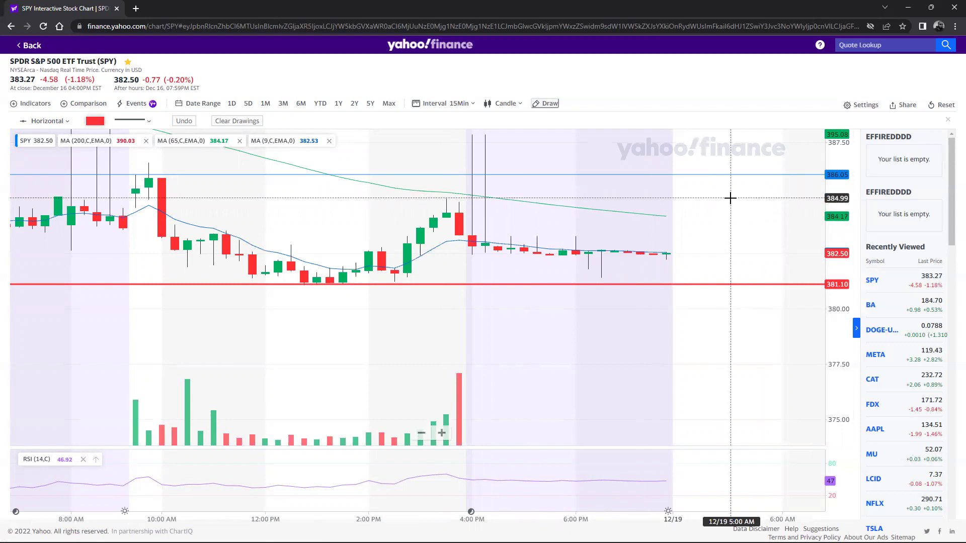
scroll(730, 198, "down", 5)
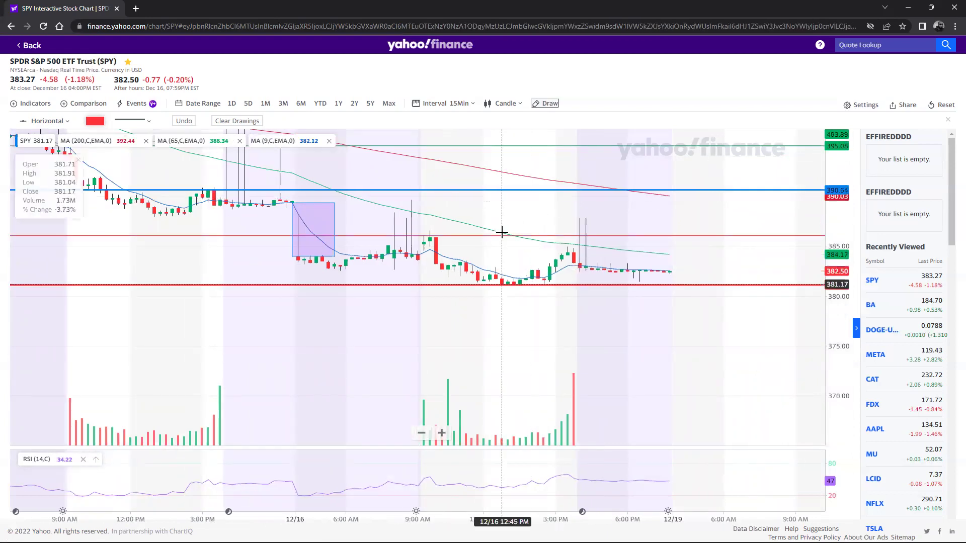
Draw a red quadrant-line box over the 12/16 midday lows near 381–382
left_click(61, 123)
left_click(103, 374)
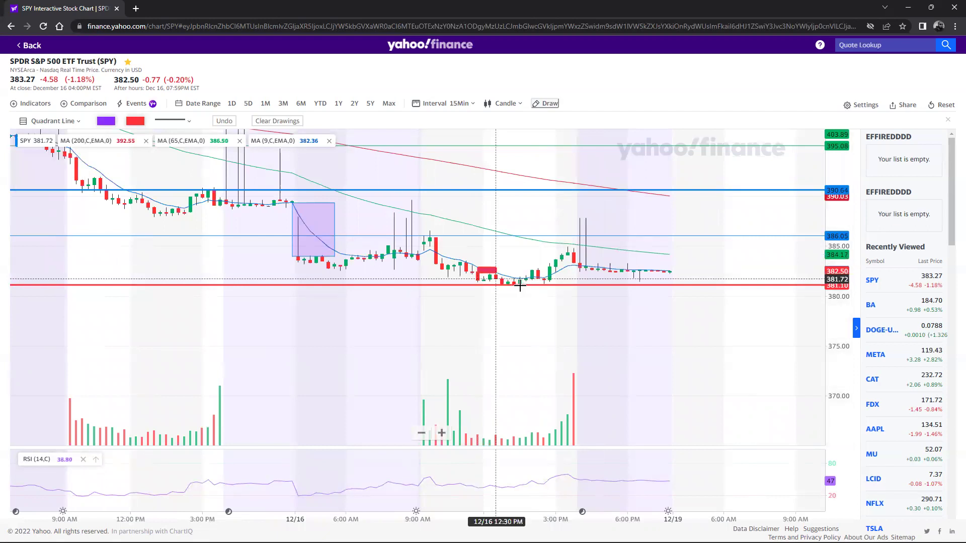
left_click(516, 288)
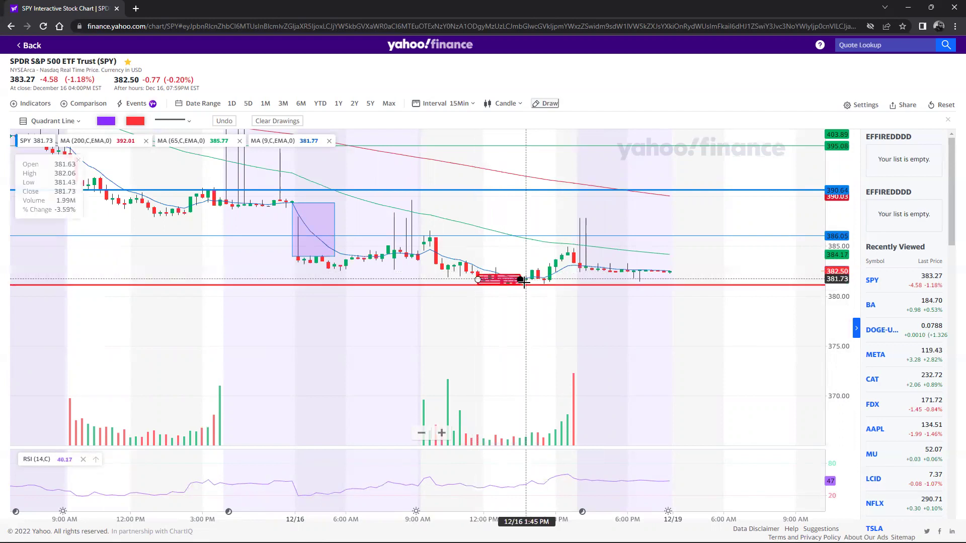
left_click_drag(522, 281, 529, 280)
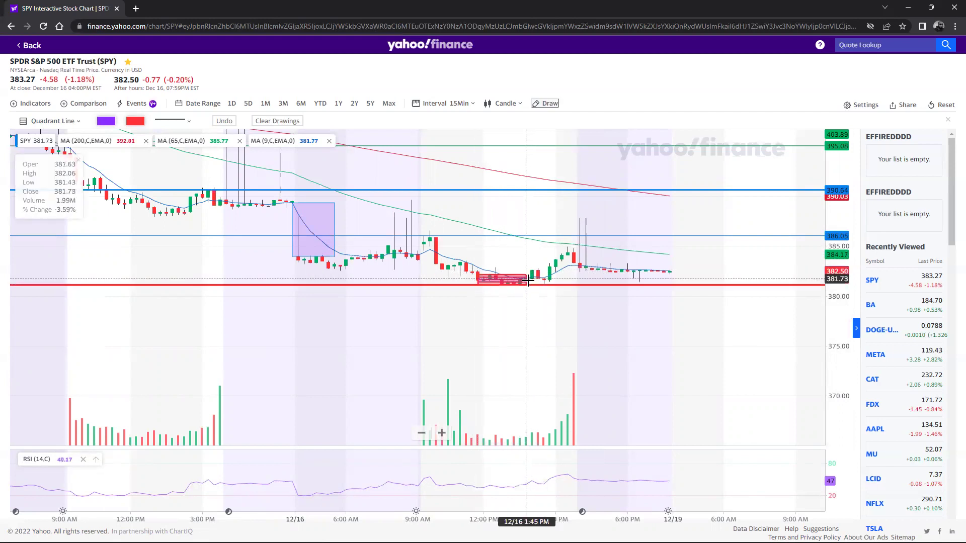
scroll(503, 291, "up", 5)
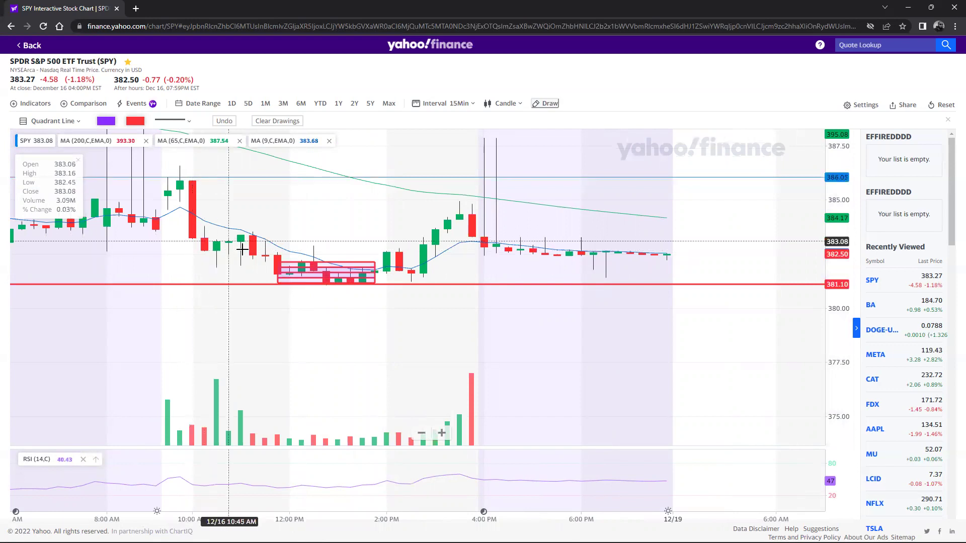
left_click_drag(271, 220, 573, 322)
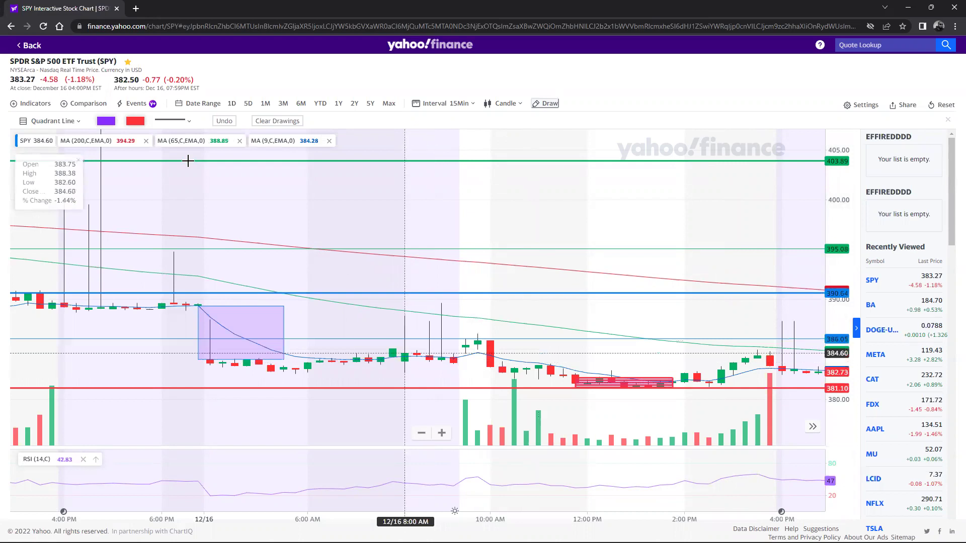
Draw a shaded rectangle over the 12/16 morning drop from the 9:30 candle
left_click(60, 121)
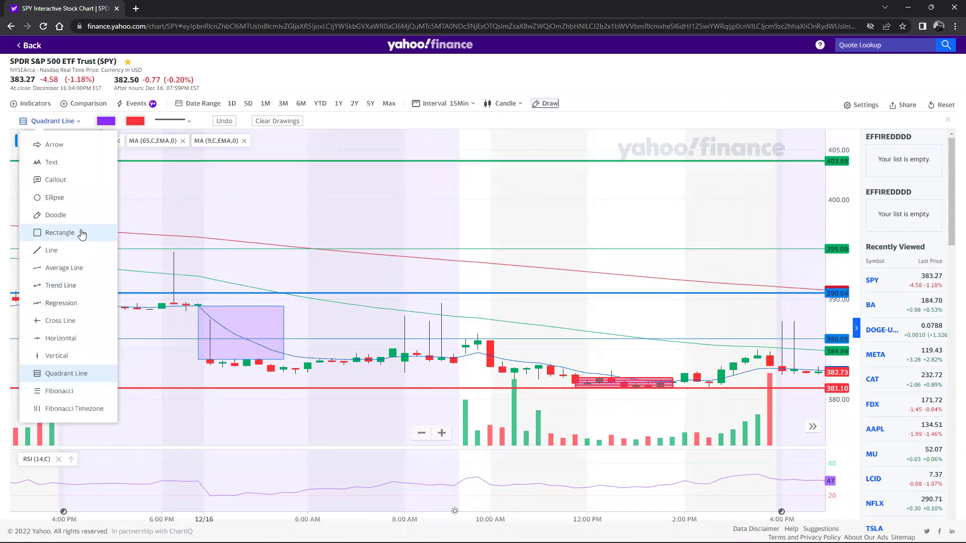
left_click(83, 233)
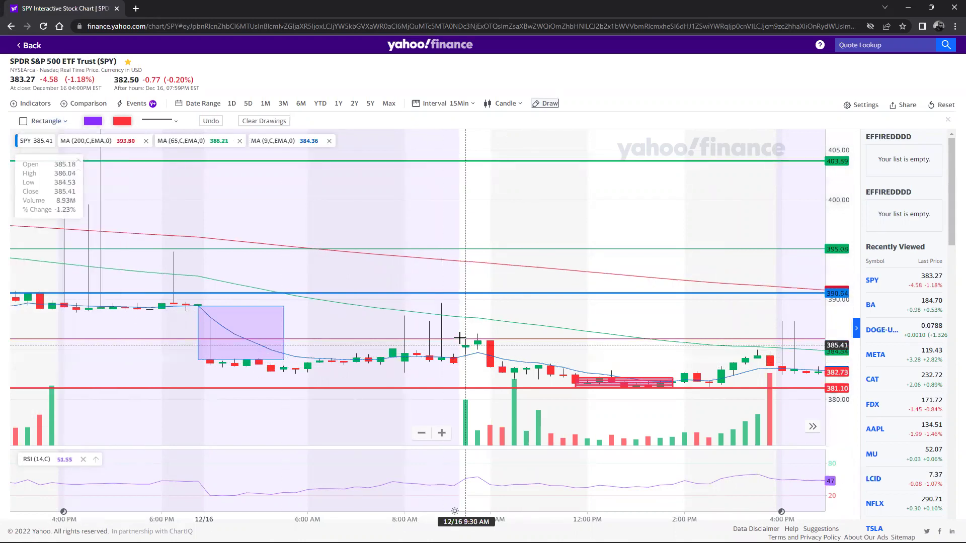
left_click(461, 338)
left_click(468, 339)
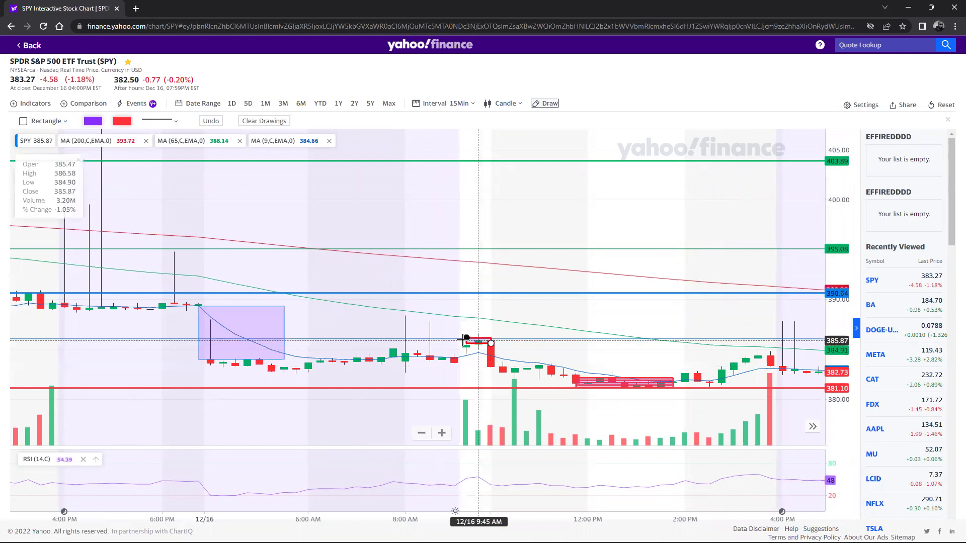
left_click(460, 338)
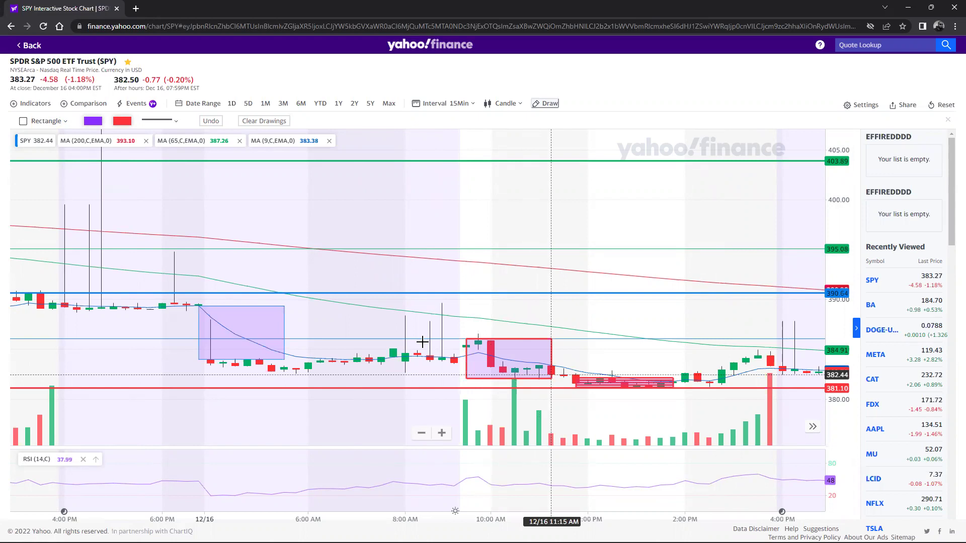
left_click_drag(460, 342, 455, 337)
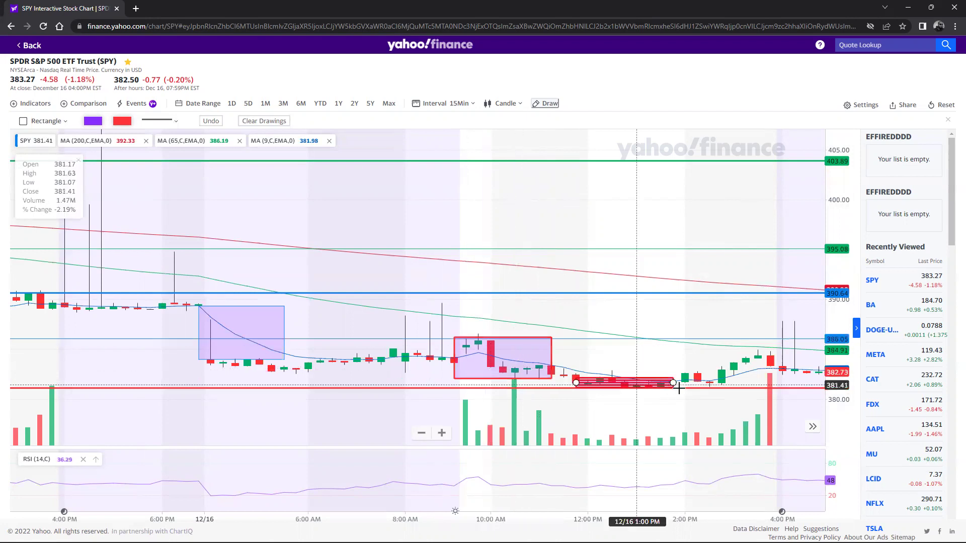
Frame the 2:15–3:45 PM afternoon rally candles in a second rectangle
left_click_drag(726, 402, 564, 390)
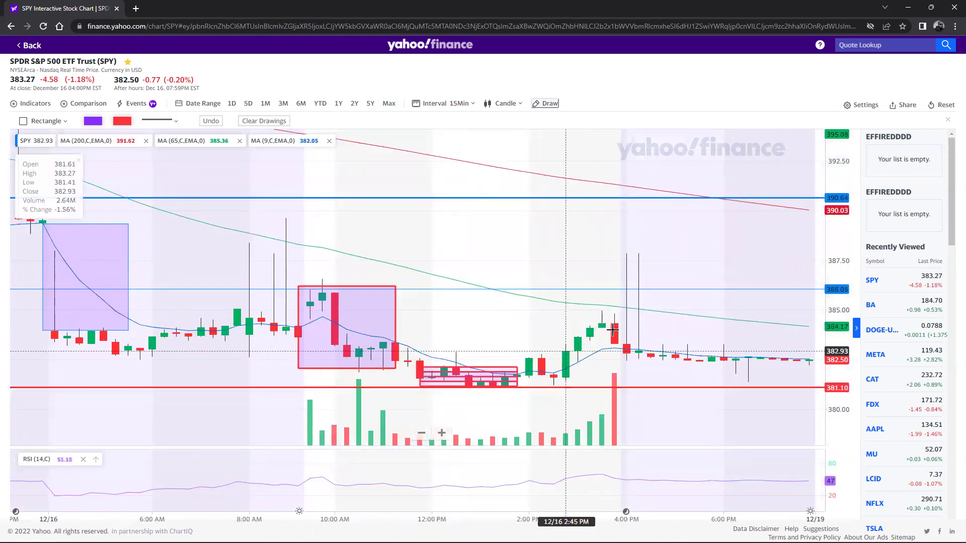
mouse_move(617, 327)
left_mouse_down()
mouse_move(583, 328)
mouse_move(548, 377)
left_mouse_up()
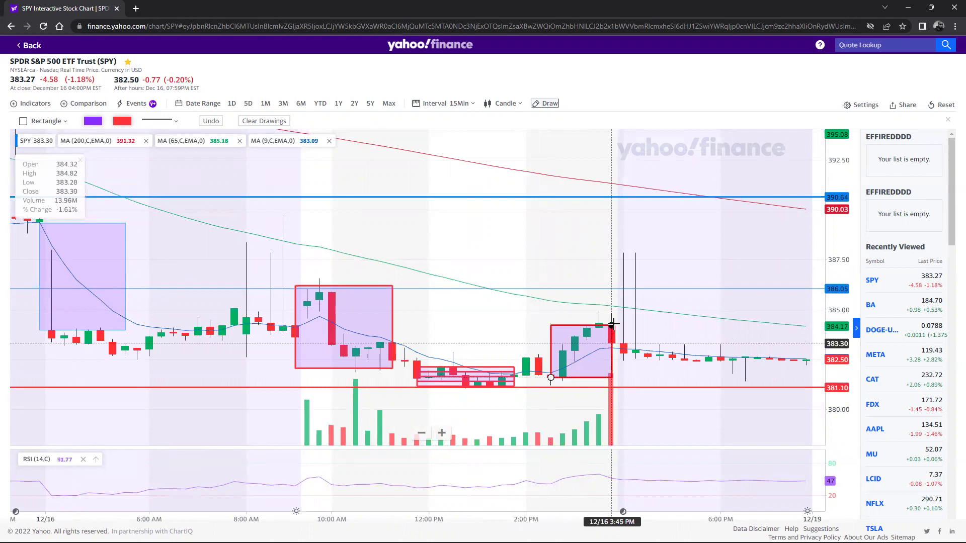
left_click_drag(612, 325, 613, 322)
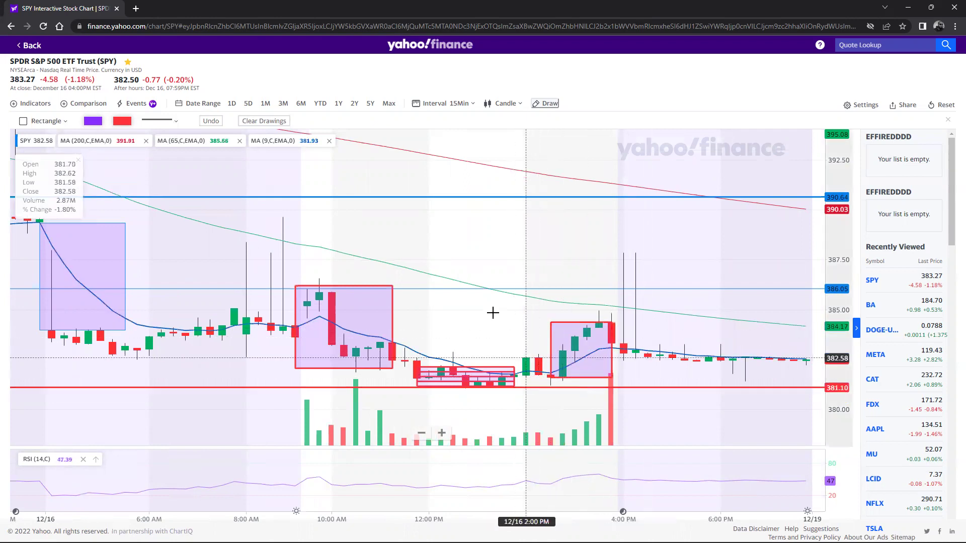
Switch the SPY chart back to 4-hour candles
left_click(458, 104)
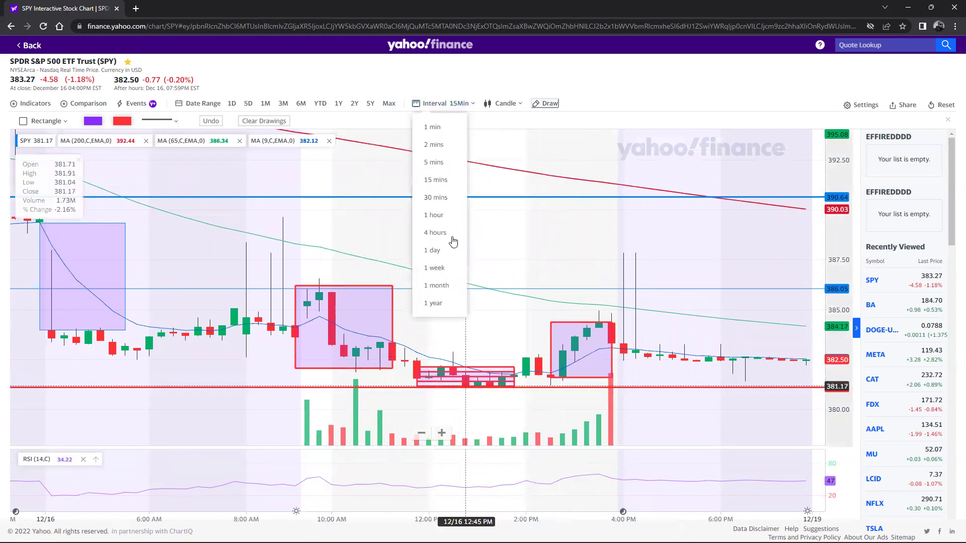
left_click(450, 233)
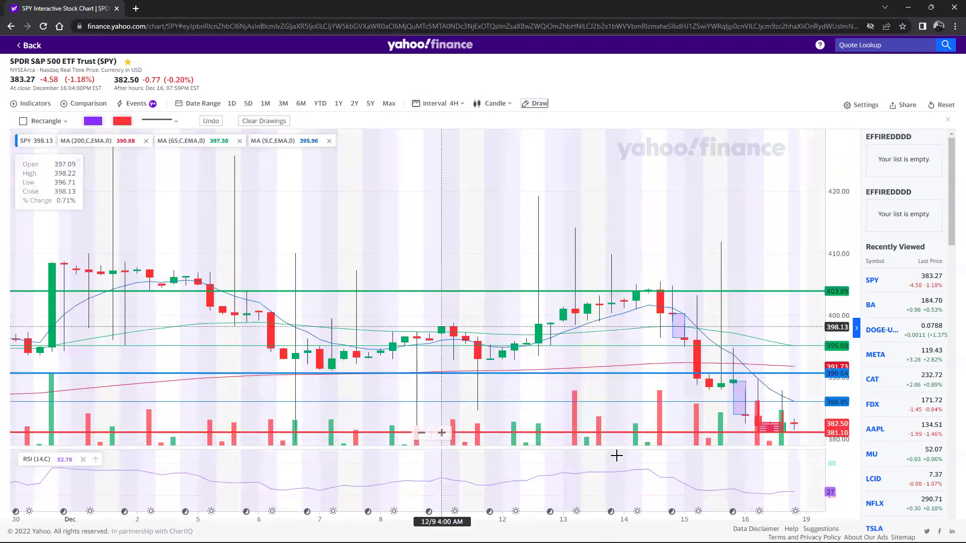
scroll(759, 475, "up", 5)
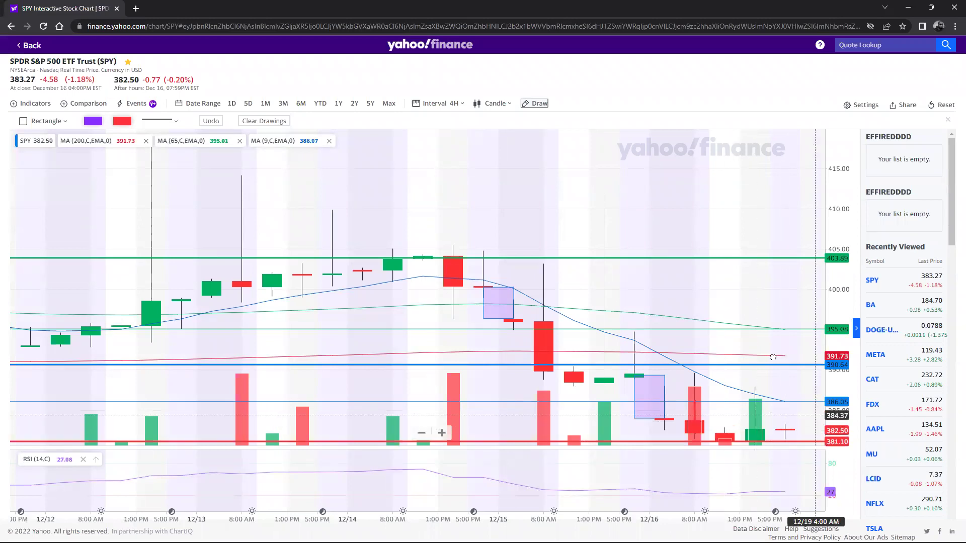
left_click_drag(774, 357, 655, 187)
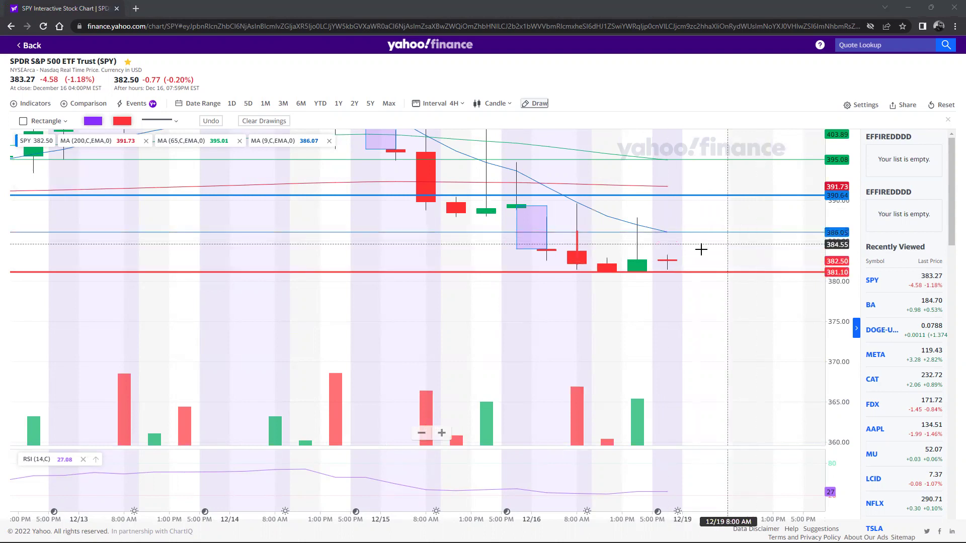
Restyle the 4-hour chart's level near 390.64 as a thick blue line
left_click_drag(688, 264, 636, 318)
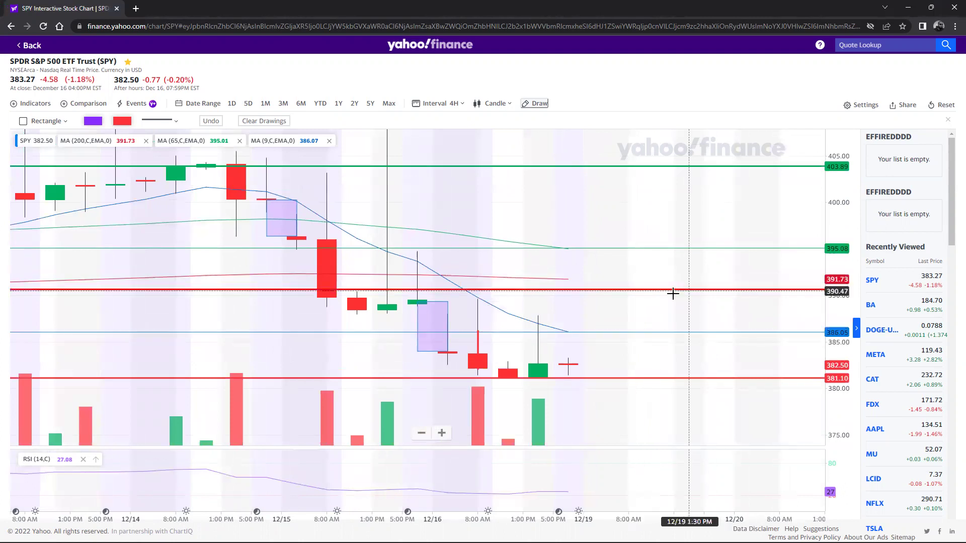
left_click_drag(673, 292, 689, 289)
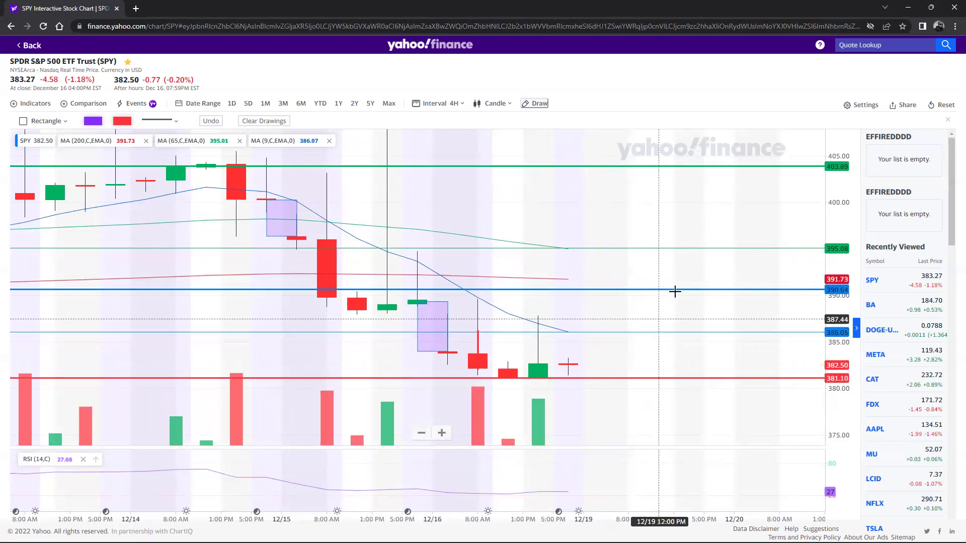
scroll(668, 287, "down", 5)
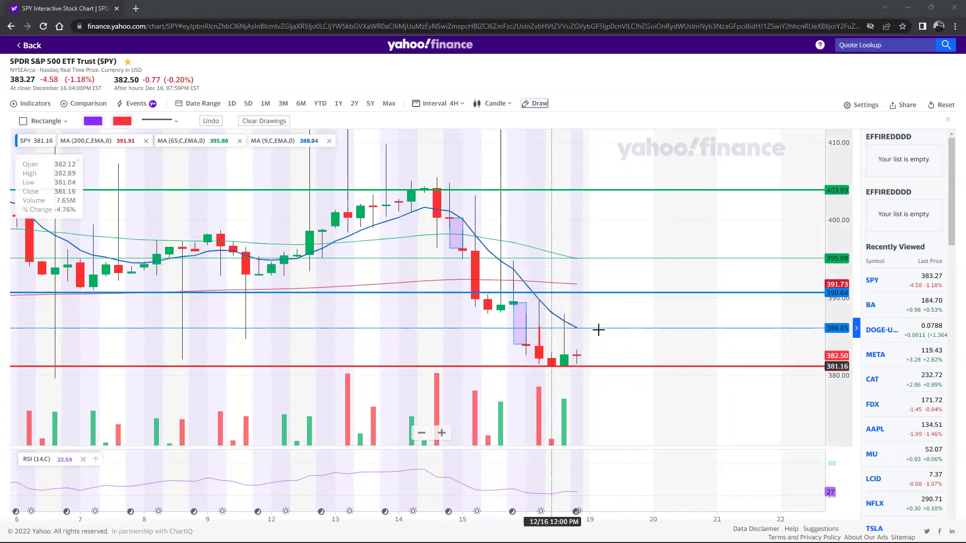
scroll(626, 331, "down", 5)
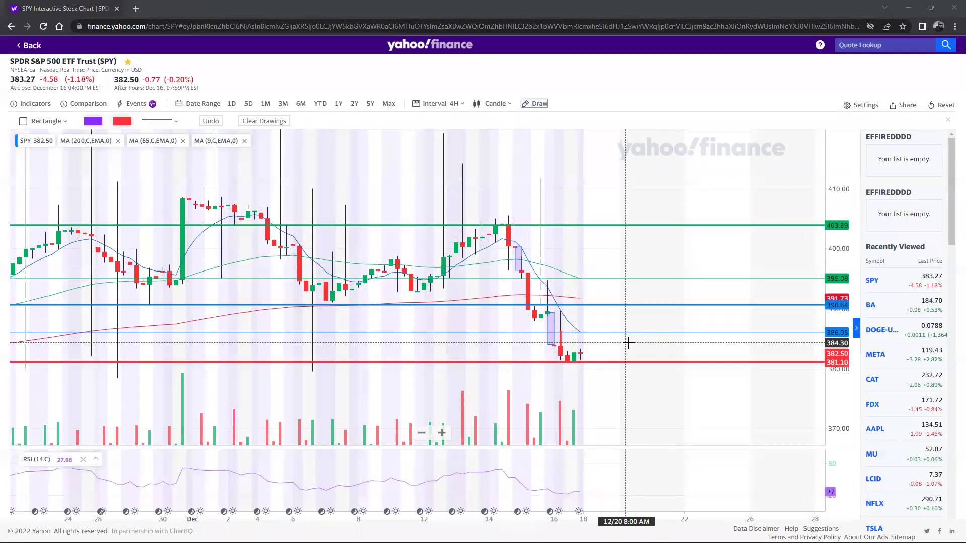
scroll(629, 342, "up", 5)
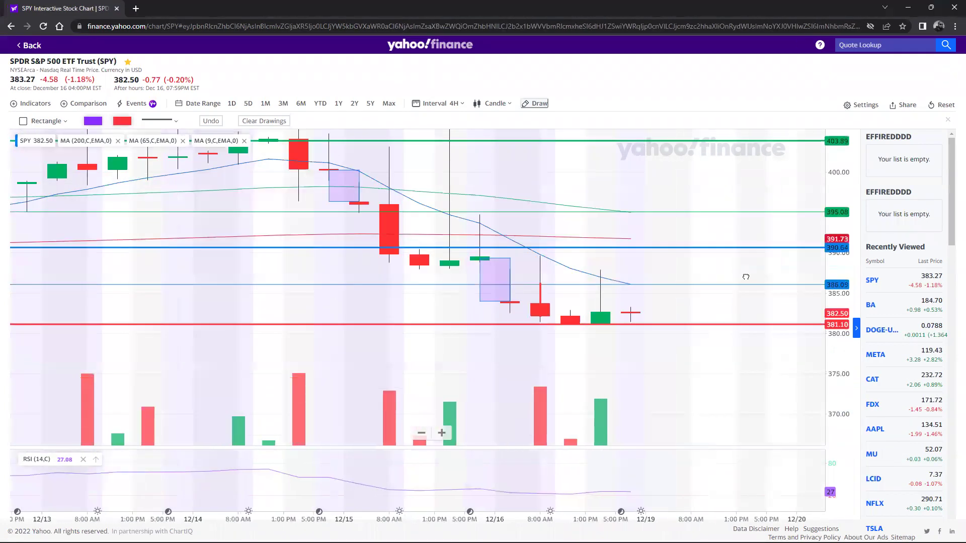
left_click_drag(746, 277, 744, 273)
scroll(744, 273, "down", 4)
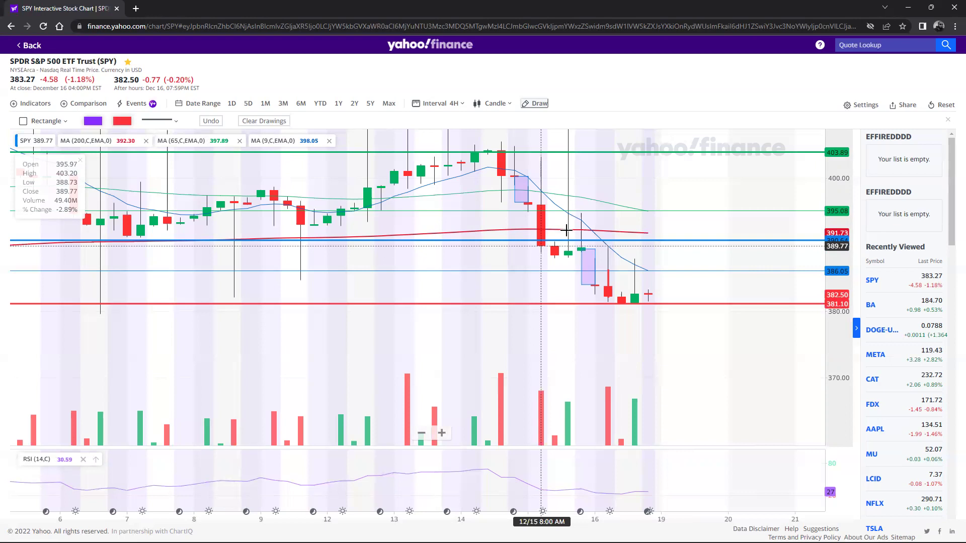
left_click_drag(700, 269, 760, 268)
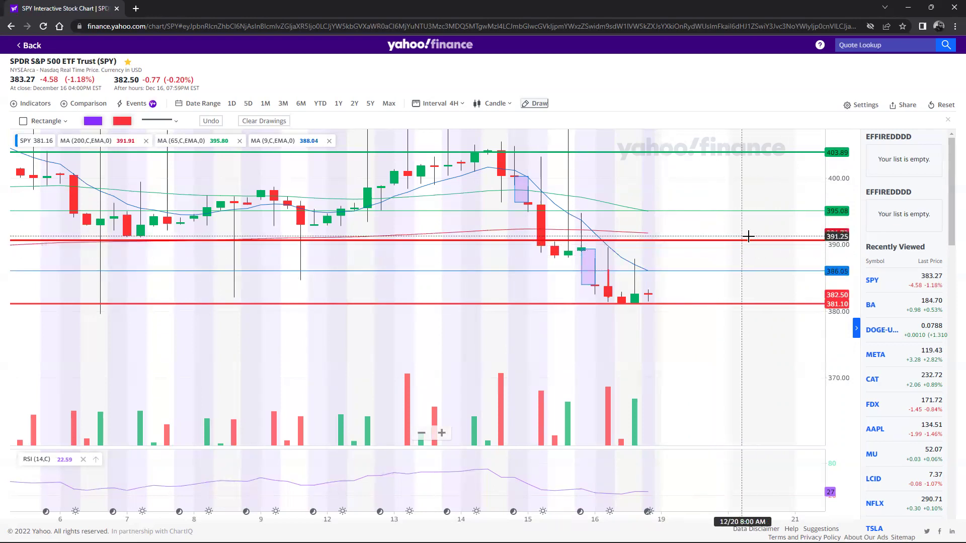
left_click(748, 238)
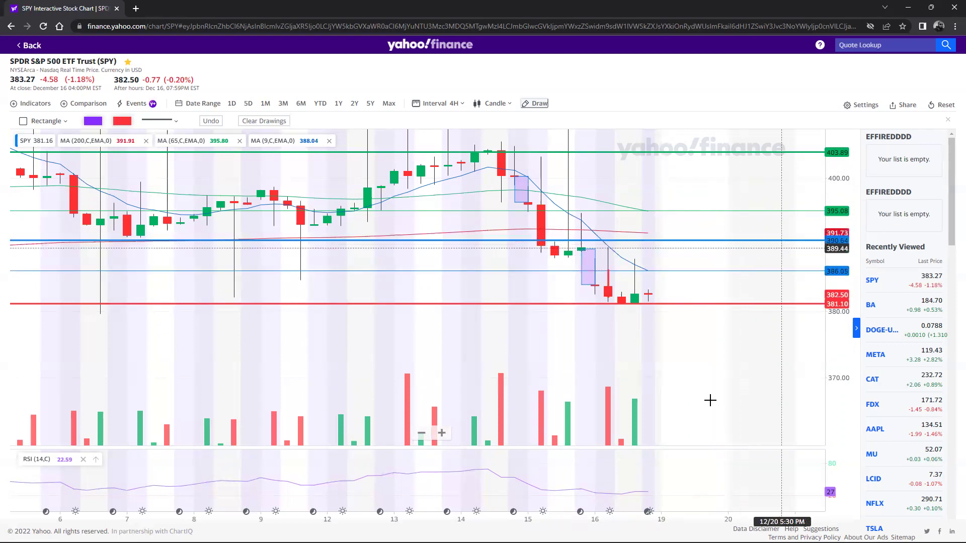
Switch SPY to daily candles, enlarge the upper shaded zone and raise the lower zone's bottom edge
left_click(452, 104)
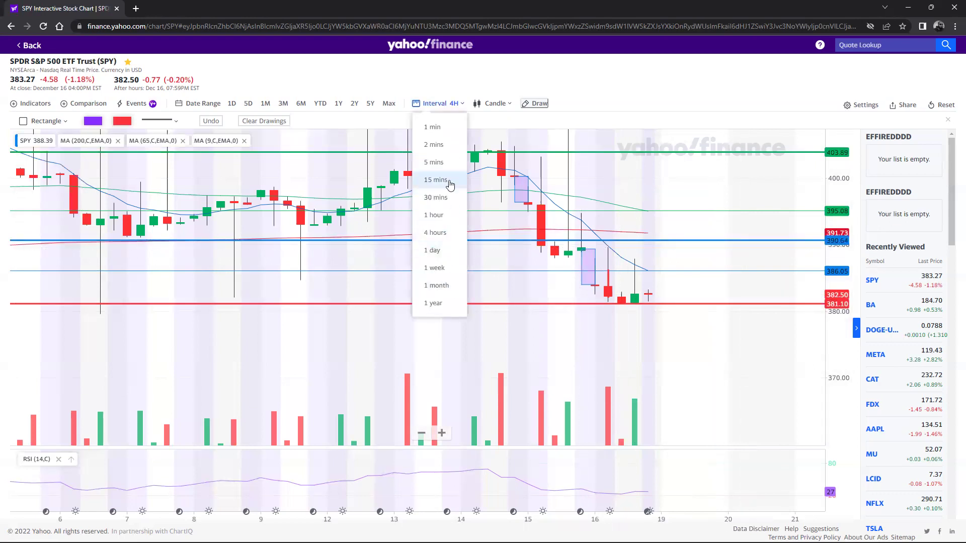
left_click(436, 252)
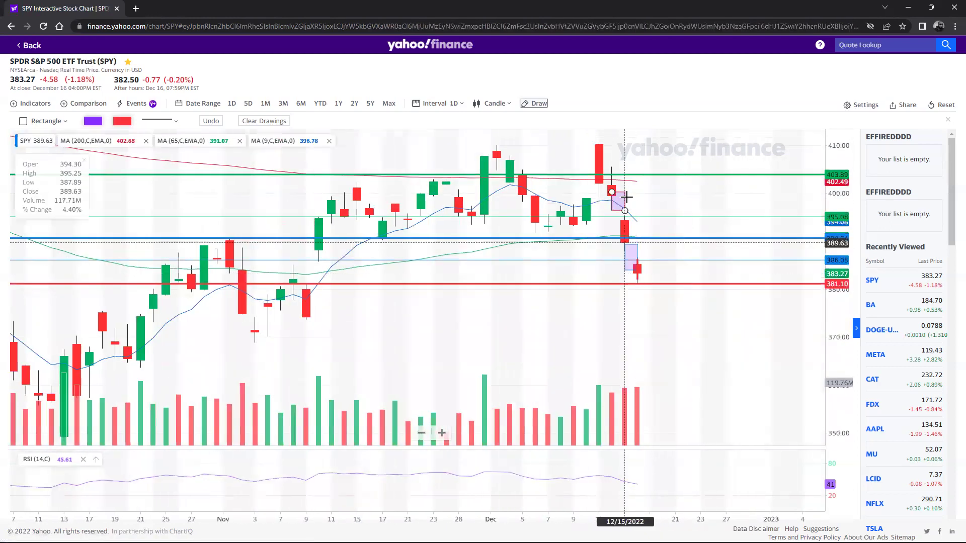
left_click_drag(625, 210, 649, 221)
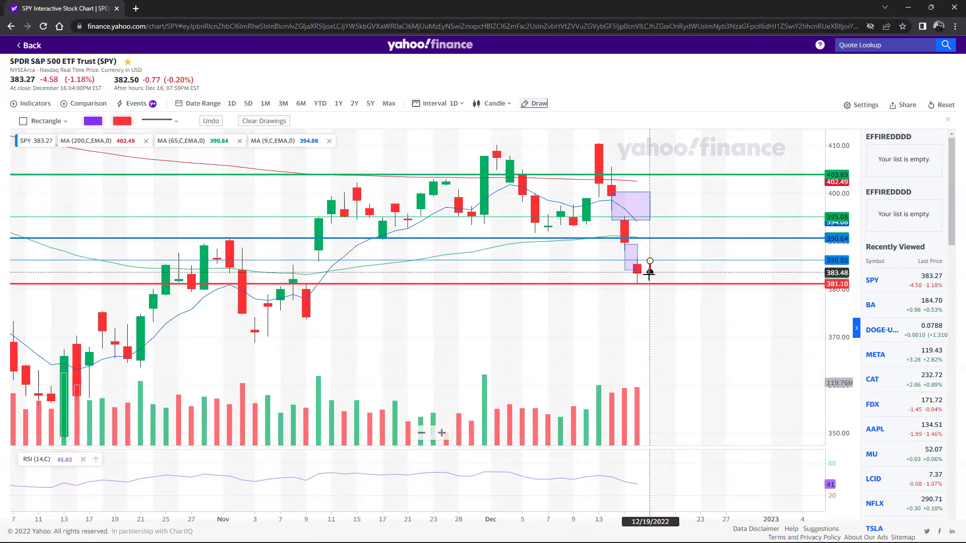
mouse_move(638, 270)
left_mouse_down()
mouse_move(639, 260)
mouse_move(649, 264)
left_mouse_up()
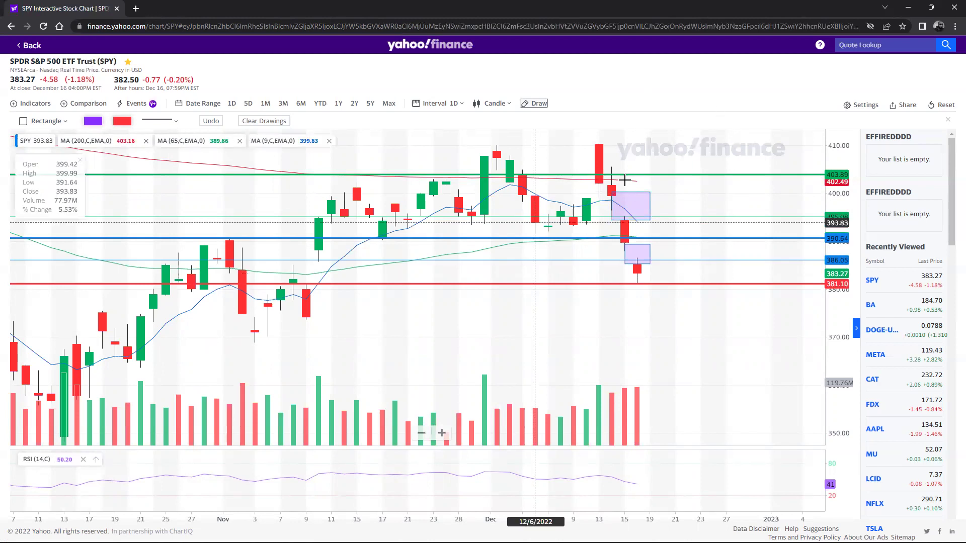
scroll(641, 177, "down", 3)
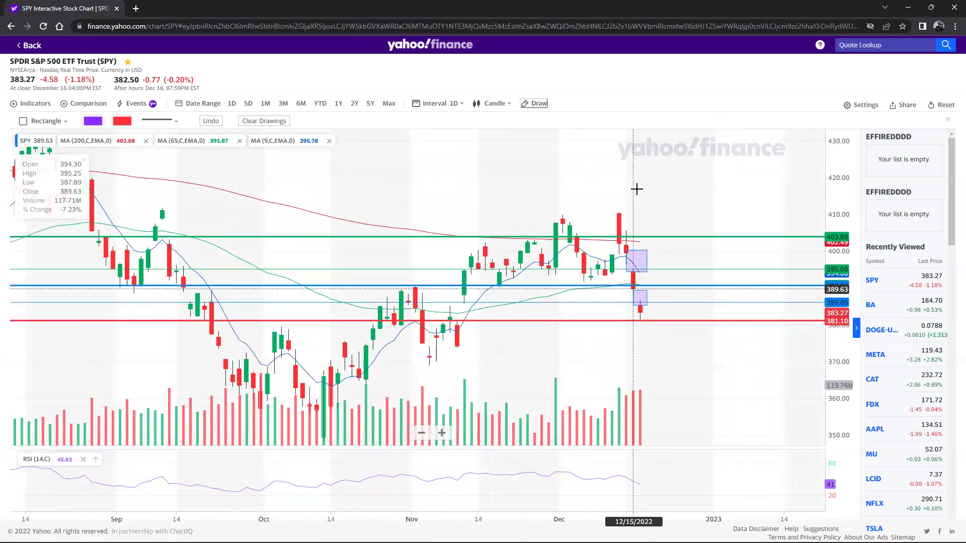
Leave the interactive chart and return to the SPY summary quote page
scroll(637, 189, "up", 3)
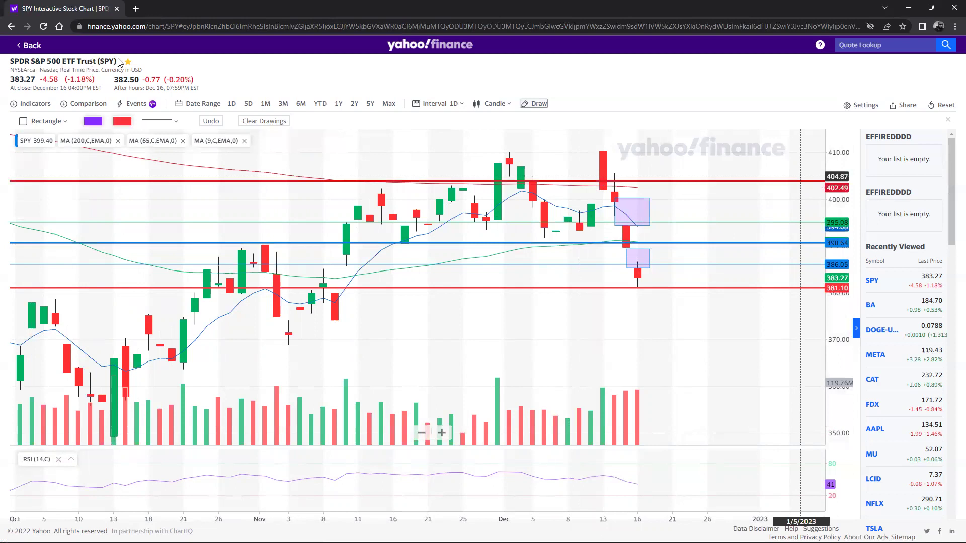
left_click(43, 45)
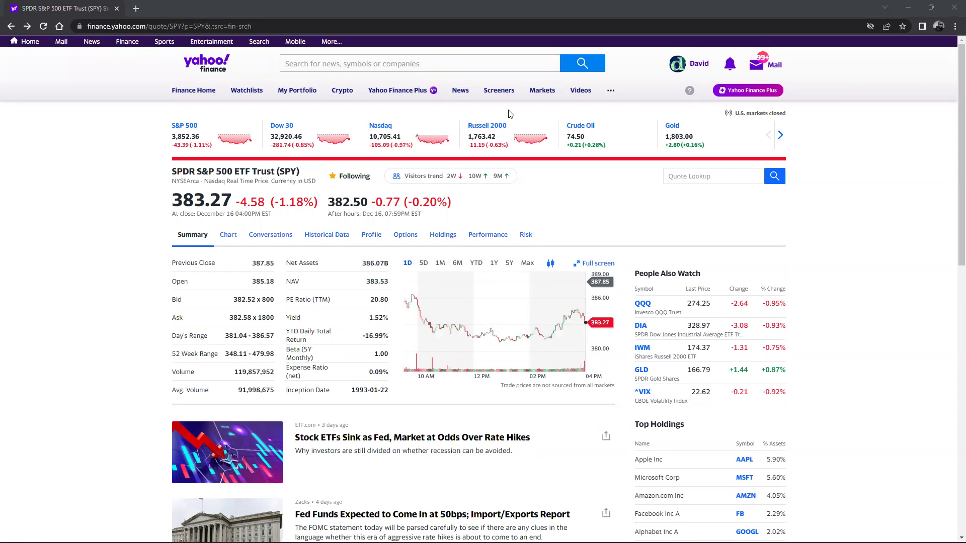
Search for 'cat' and open the Caterpillar Inc. (CAT) quote page
left_click(379, 59)
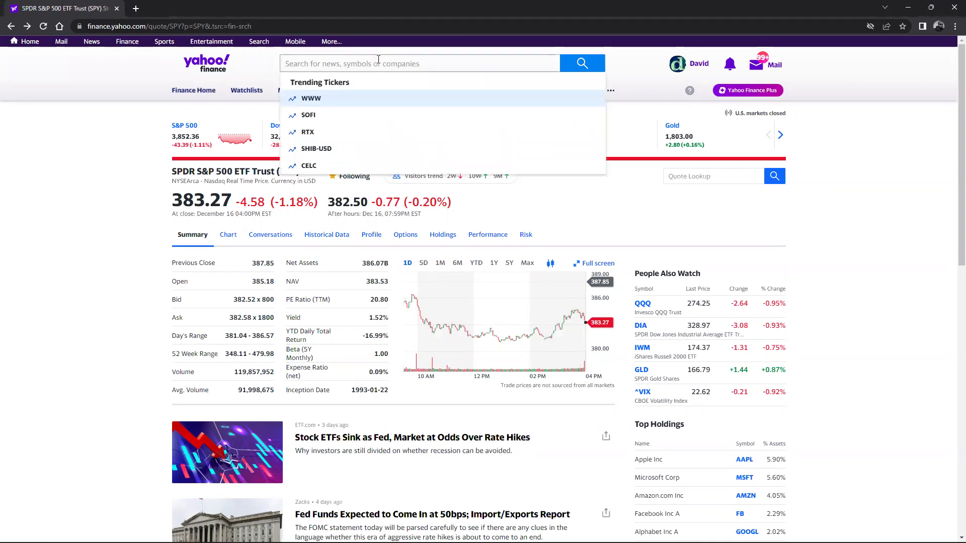
type("cat")
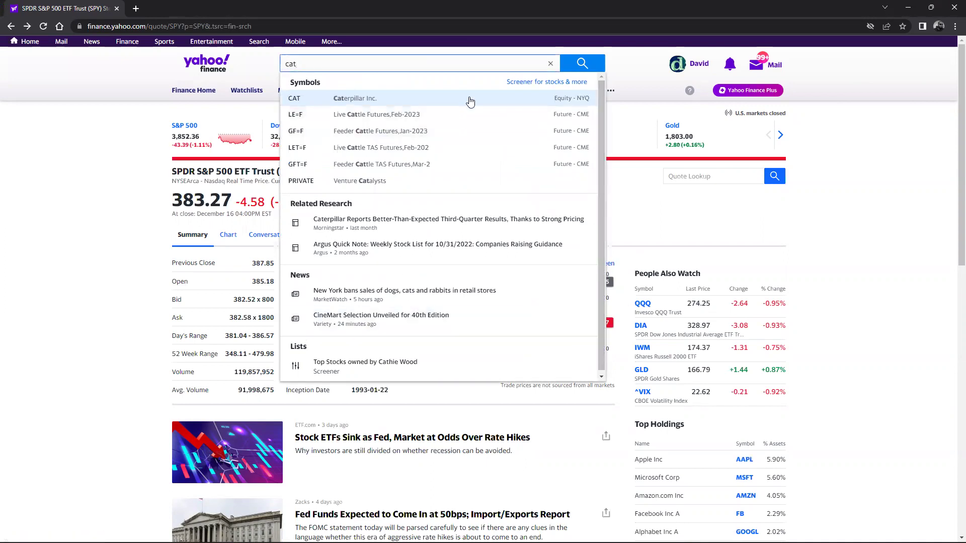
left_click(470, 100)
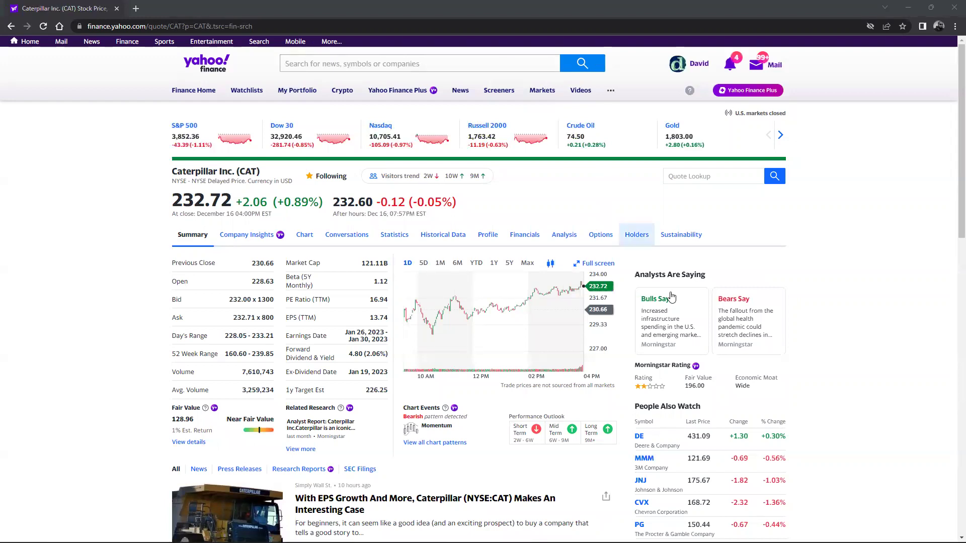
Open CAT's full interactive chart, pan toward future dates, and switch to 1-month candles
left_click(610, 271)
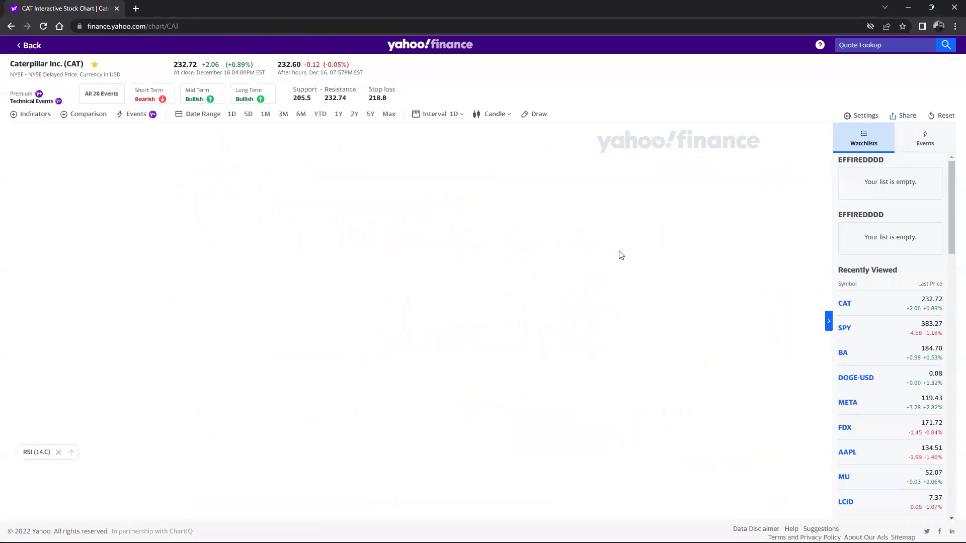
left_click_drag(729, 215, 590, 283)
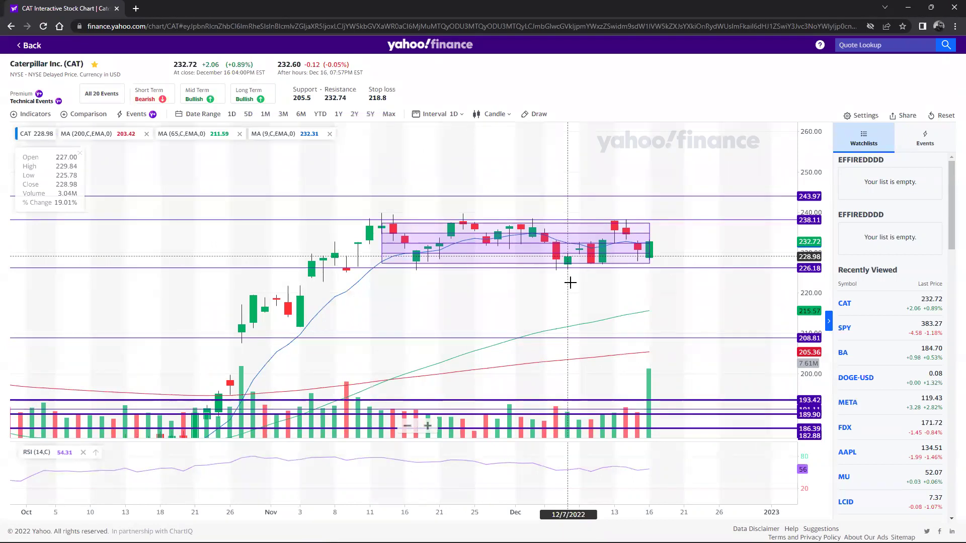
scroll(597, 269, "down", 3)
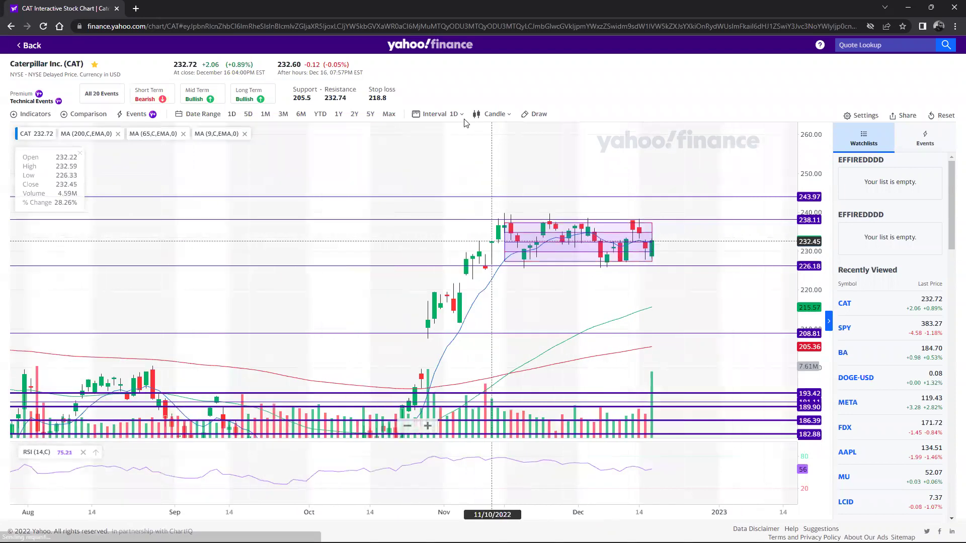
left_click(449, 114)
left_click(452, 296)
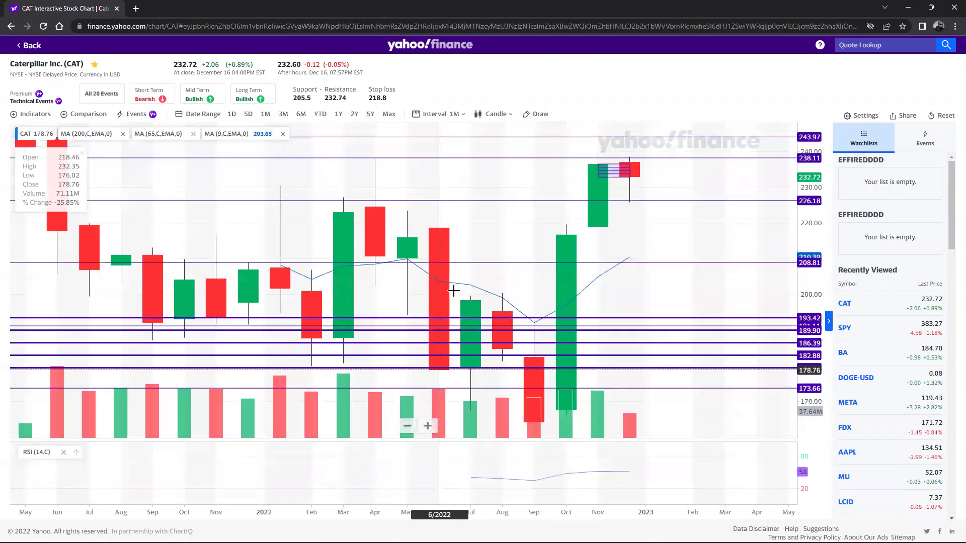
scroll(698, 298, "down", 5)
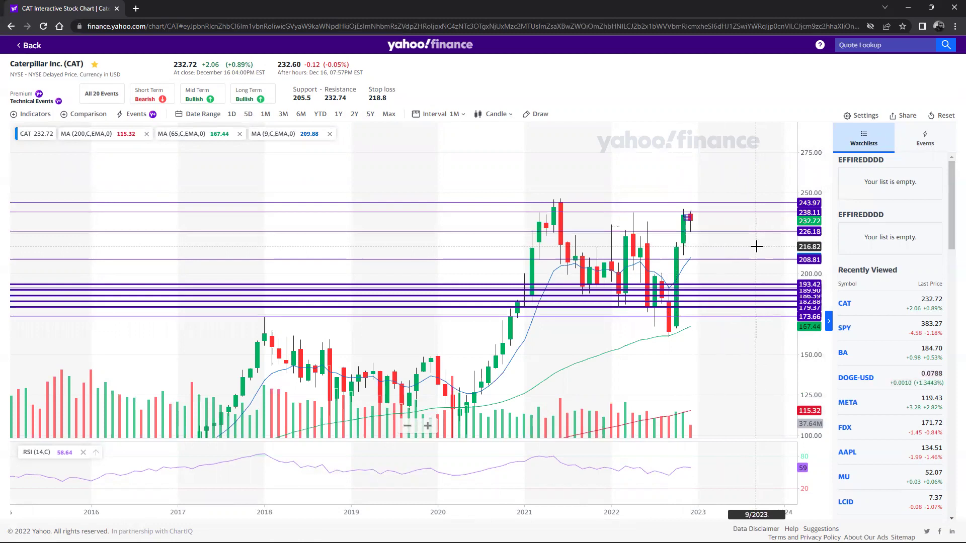
scroll(744, 245, "up", 5)
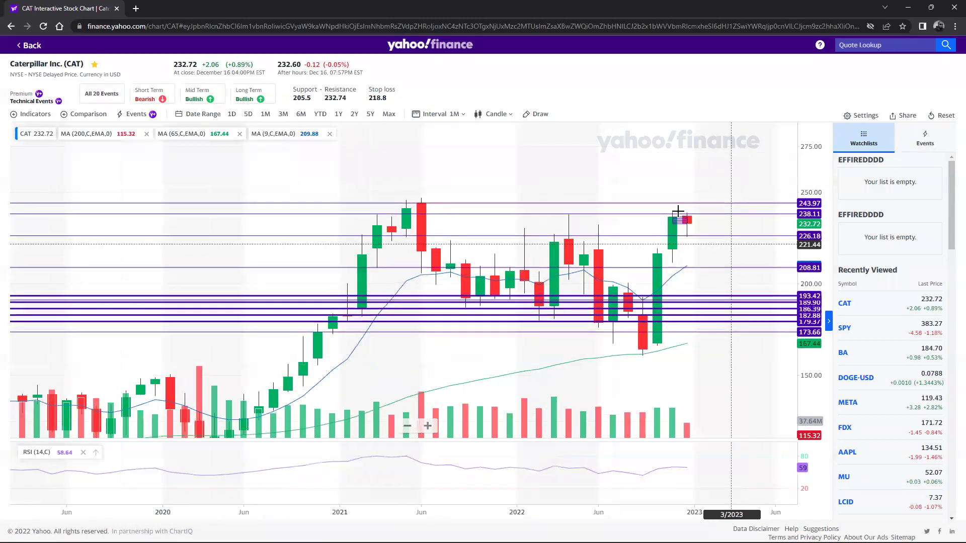
left_click(455, 114)
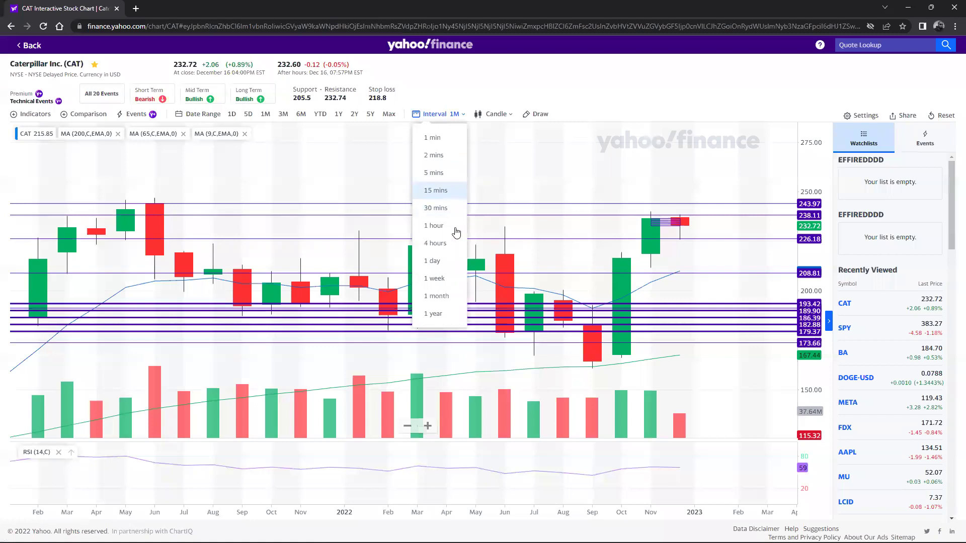
Review CAT on 4-hour candles zoomed out, then return to its summary page
left_click(457, 245)
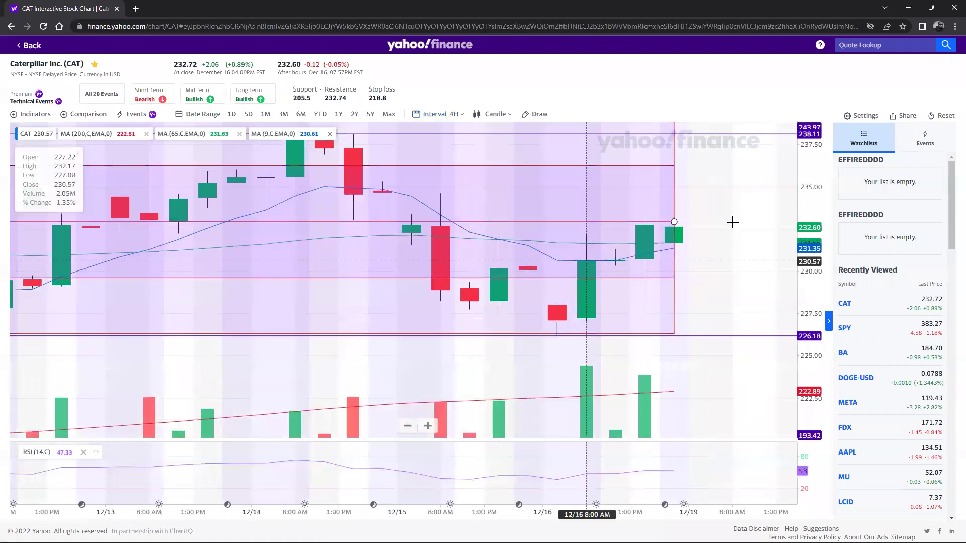
scroll(740, 308, "down", 5)
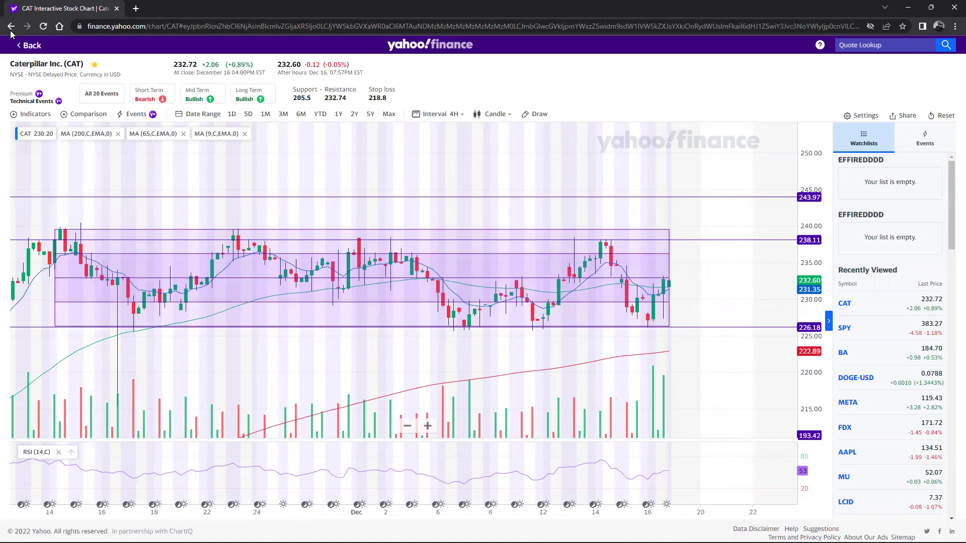
left_click(29, 46)
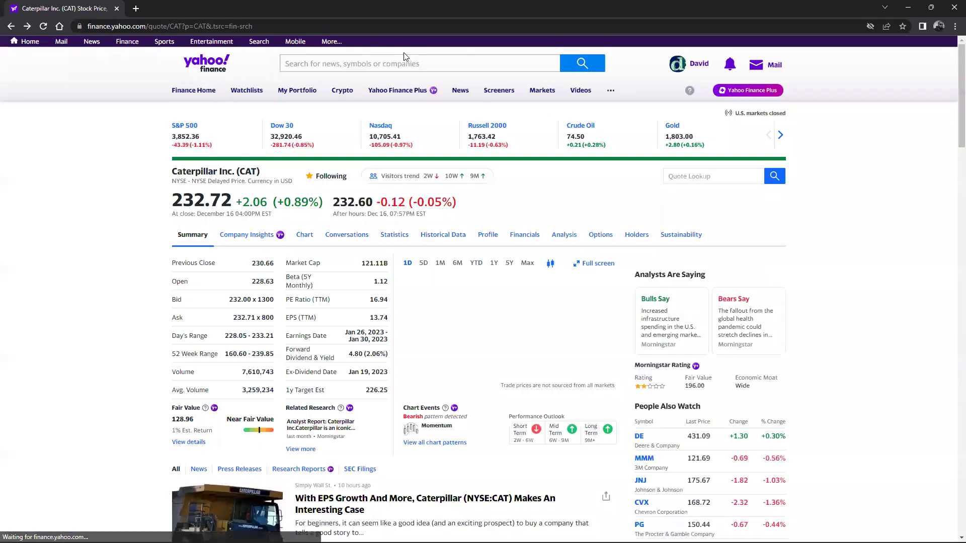
Search for 'aapl' and open Apple's full interactive 4-hour chart
left_click(389, 60)
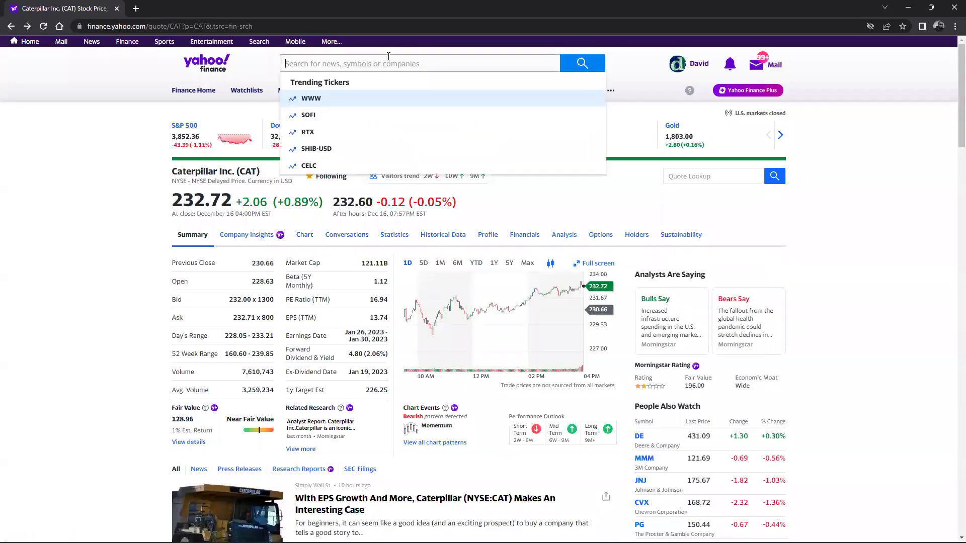
type("aapl")
key("Return")
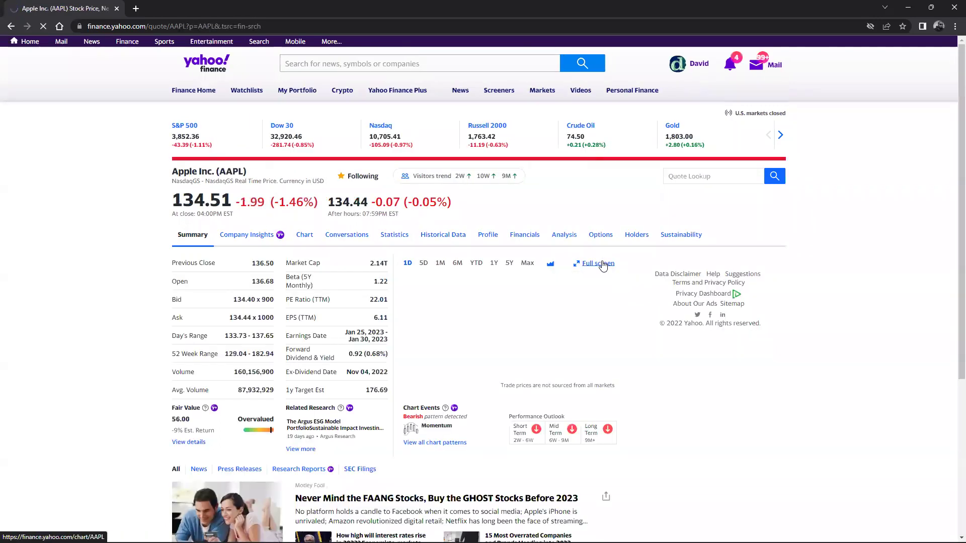
left_click(602, 264)
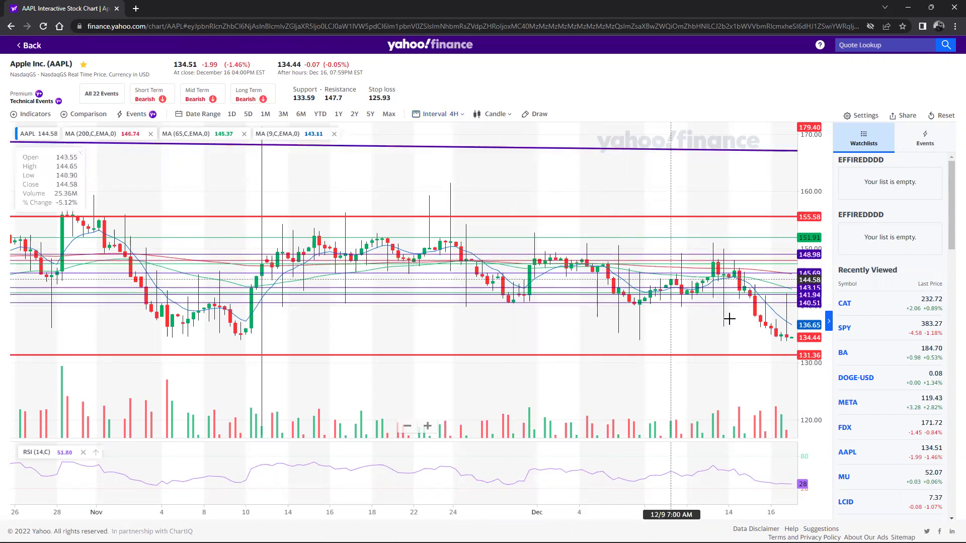
left_click_drag(730, 323, 626, 323)
scroll(694, 277, "up", 5)
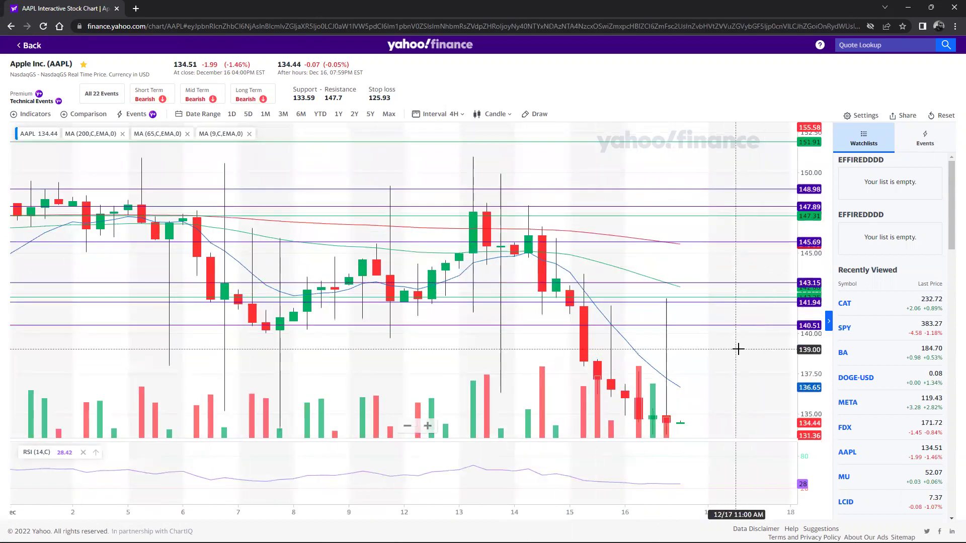
left_click_drag(739, 347, 716, 274)
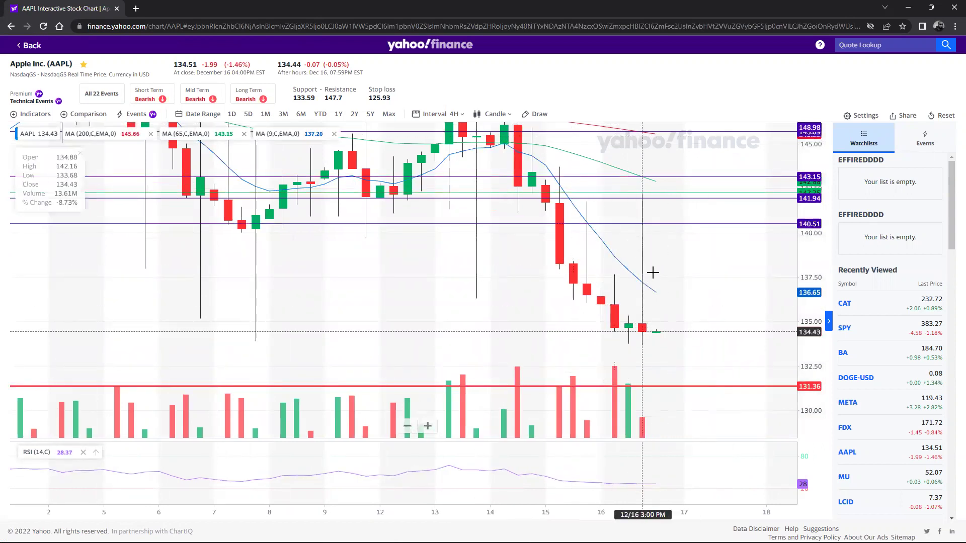
scroll(686, 308, "down", 10)
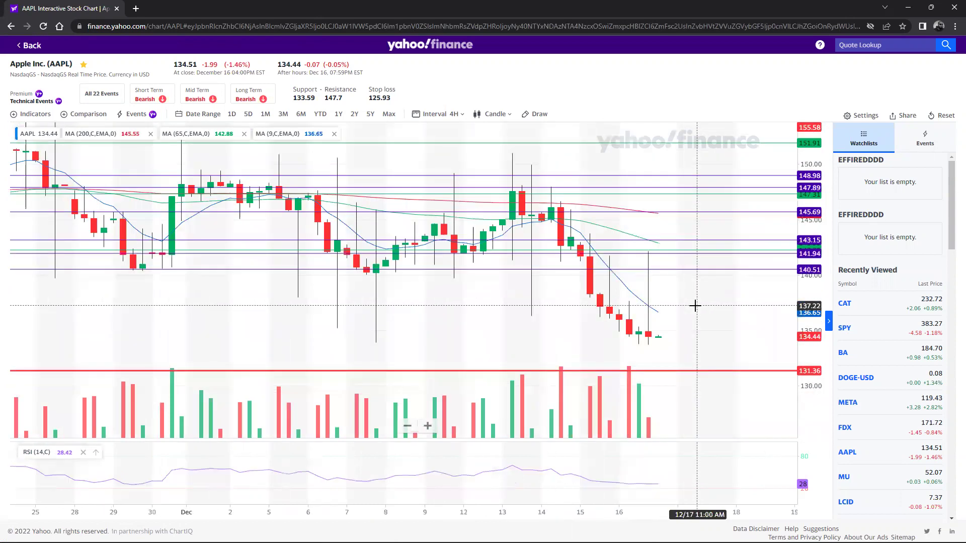